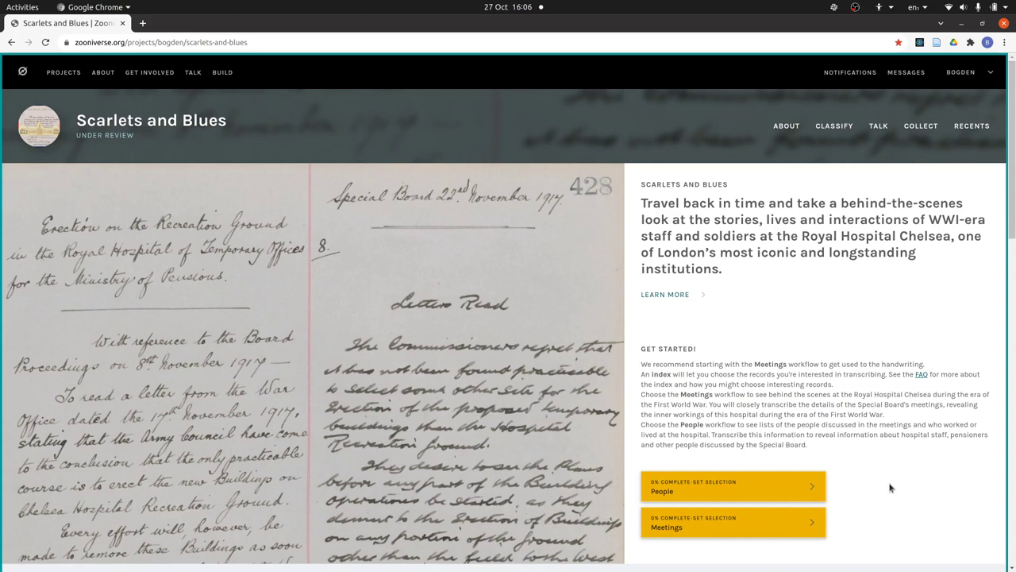
Open the People workflow, choose subject set WO 250/436/1, and start on the subject for surnames starting with L
left_click(745, 495)
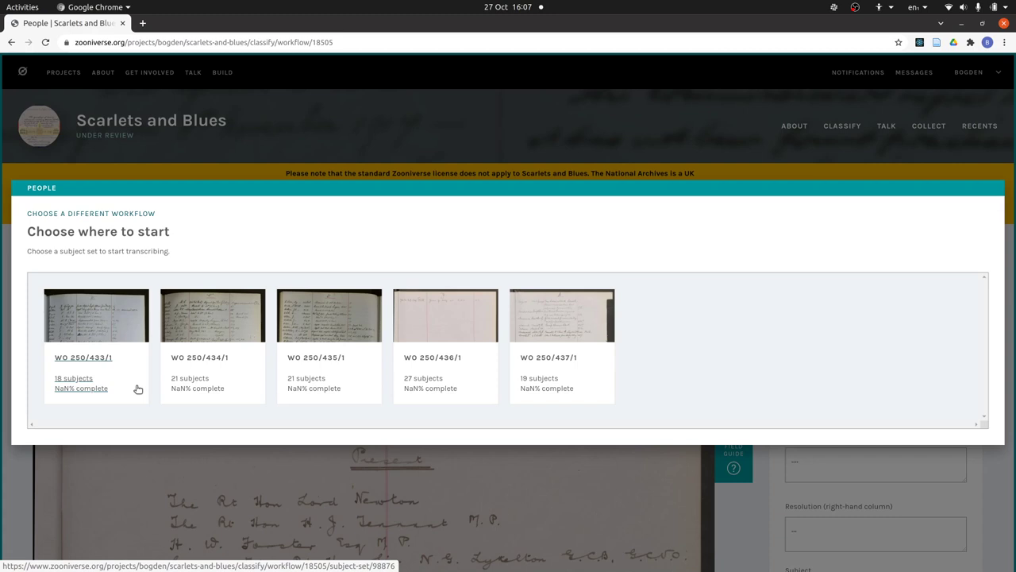
left_click(491, 335)
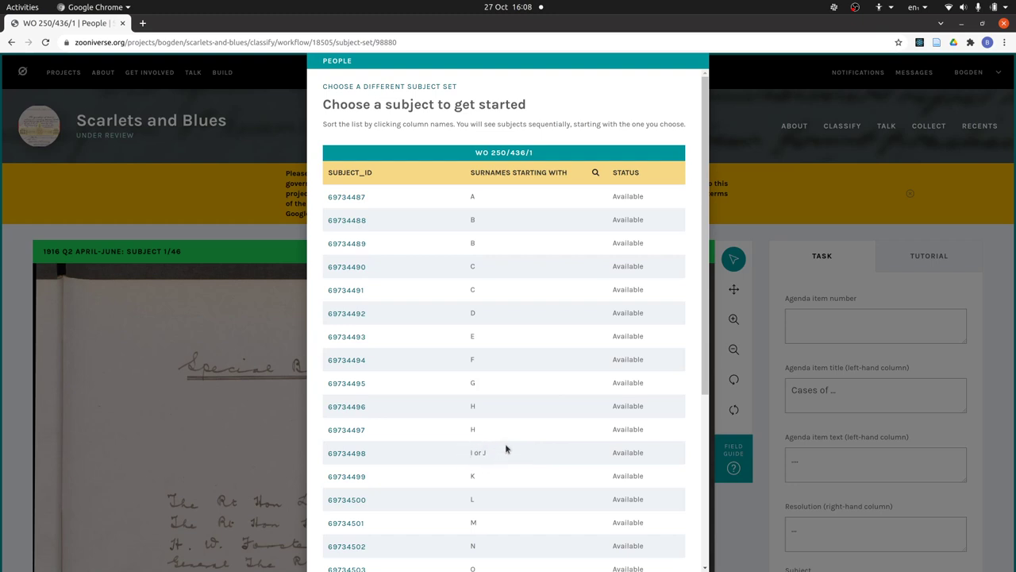
scroll(549, 442, "down", 5)
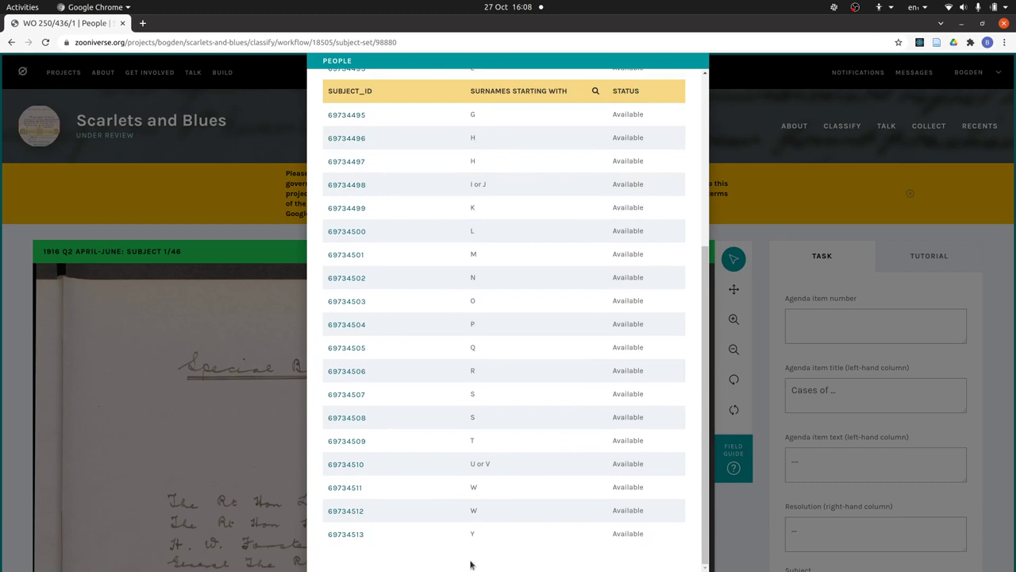
scroll(509, 492, "up", 5)
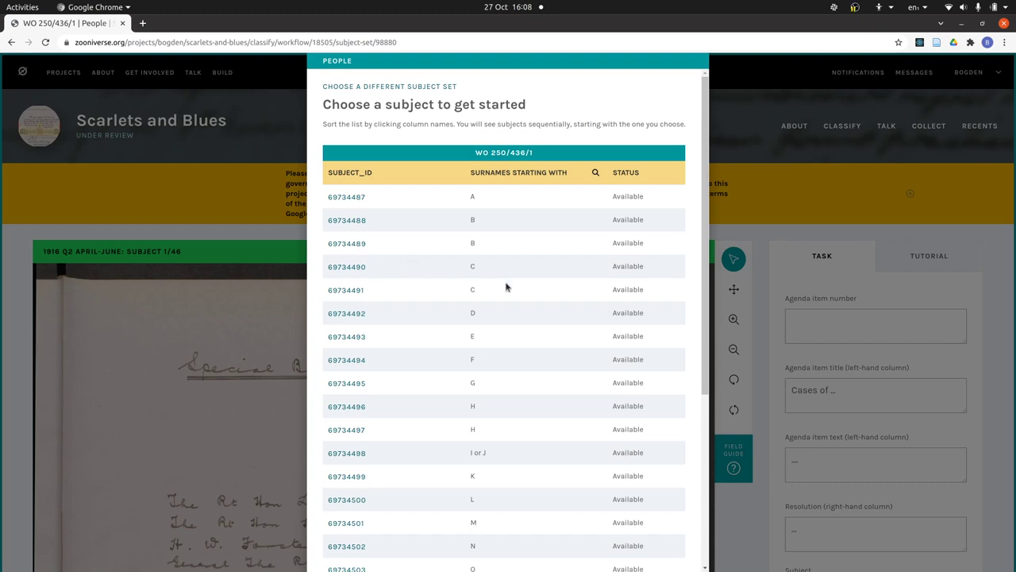
scroll(541, 334, "down", 1)
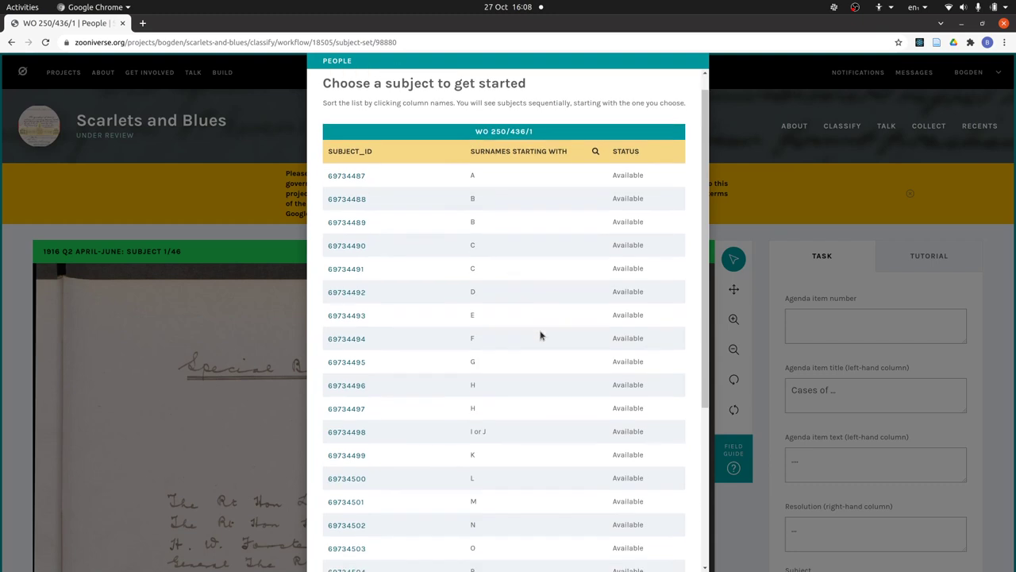
left_click(347, 479)
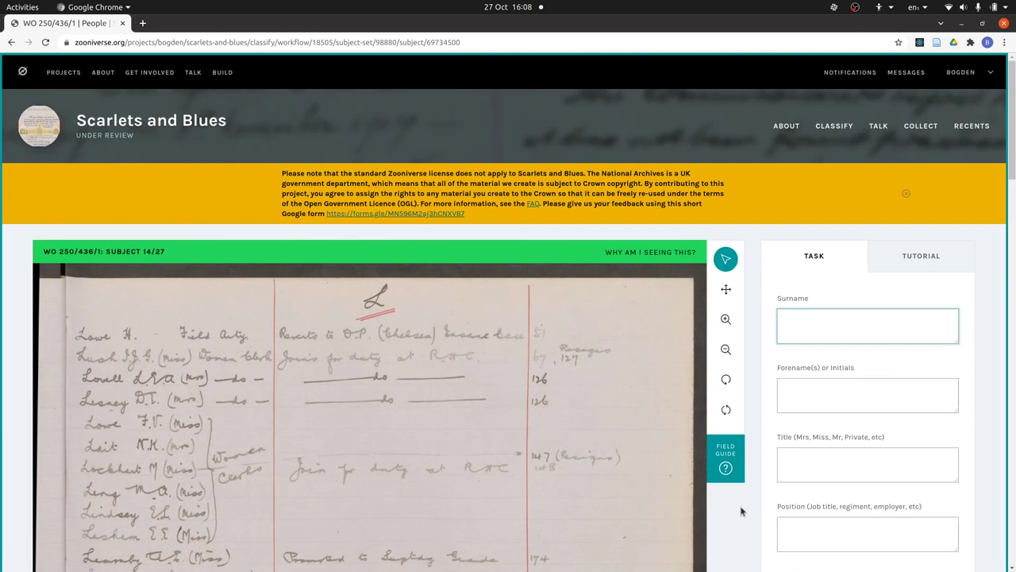
Dismiss the licence notice and look over the whole index page before transcribing
scroll(740, 510, "down", 2)
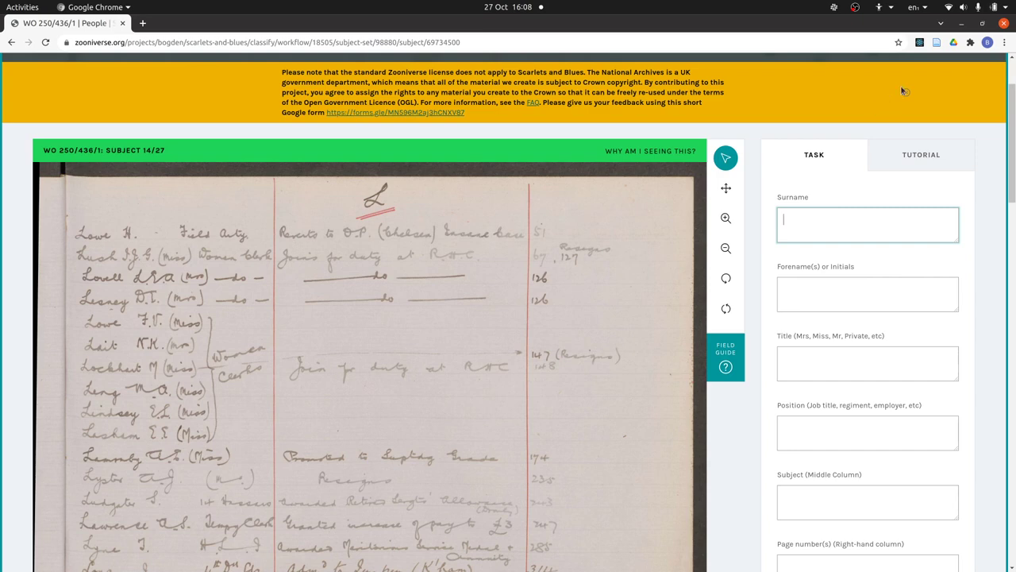
left_click(906, 92)
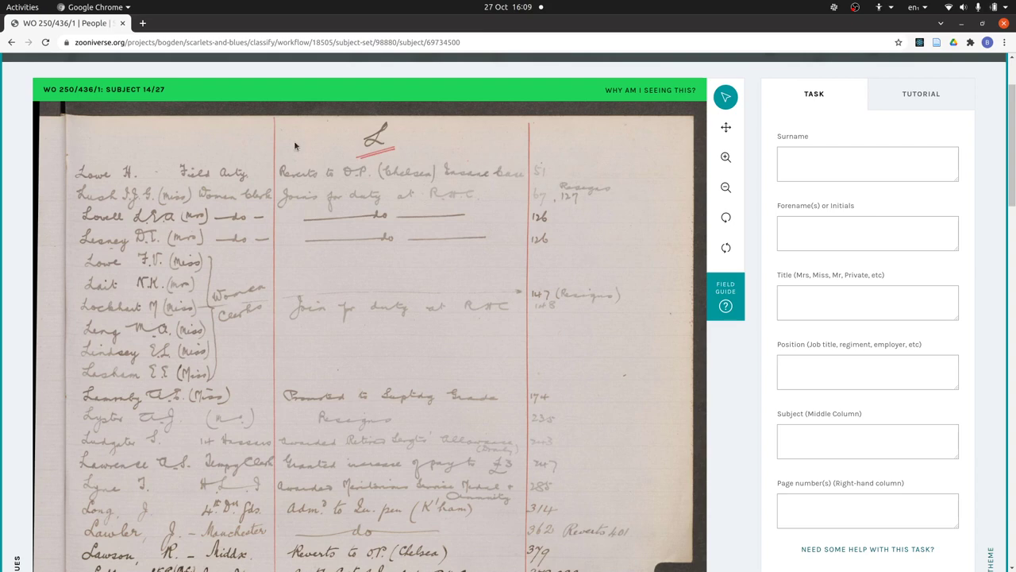
scroll(433, 333, "down", 5)
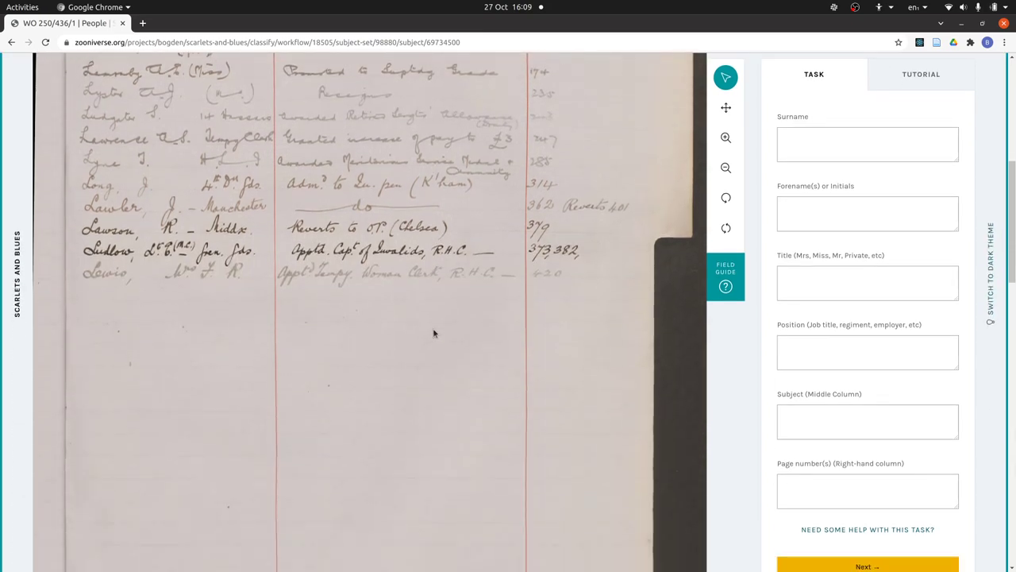
scroll(433, 333, "up", 5)
scroll(433, 333, "down", 10)
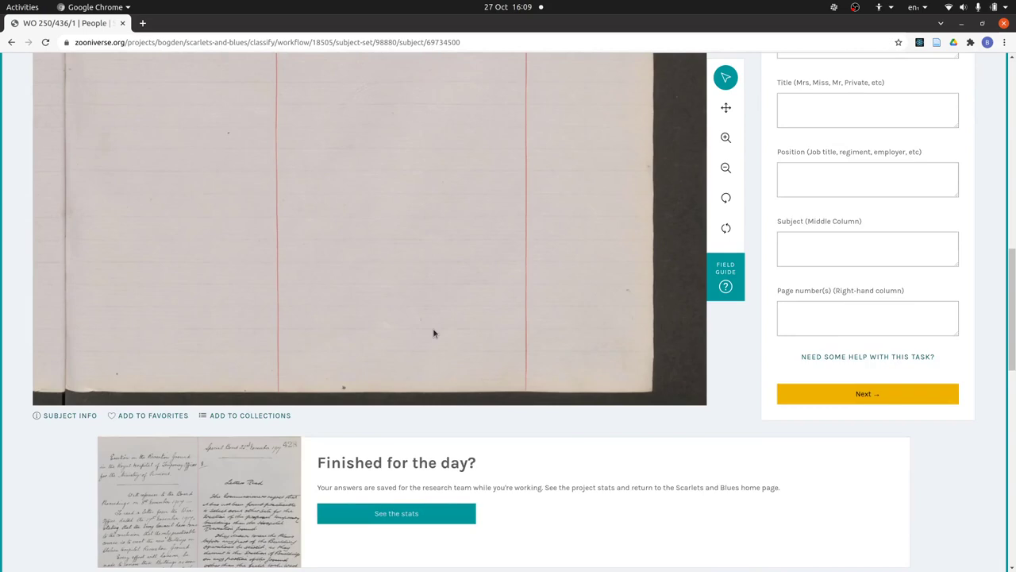
scroll(433, 334, "up", 8)
scroll(433, 334, "up", 4)
scroll(435, 332, "down", 2)
scroll(435, 331, "up", 1)
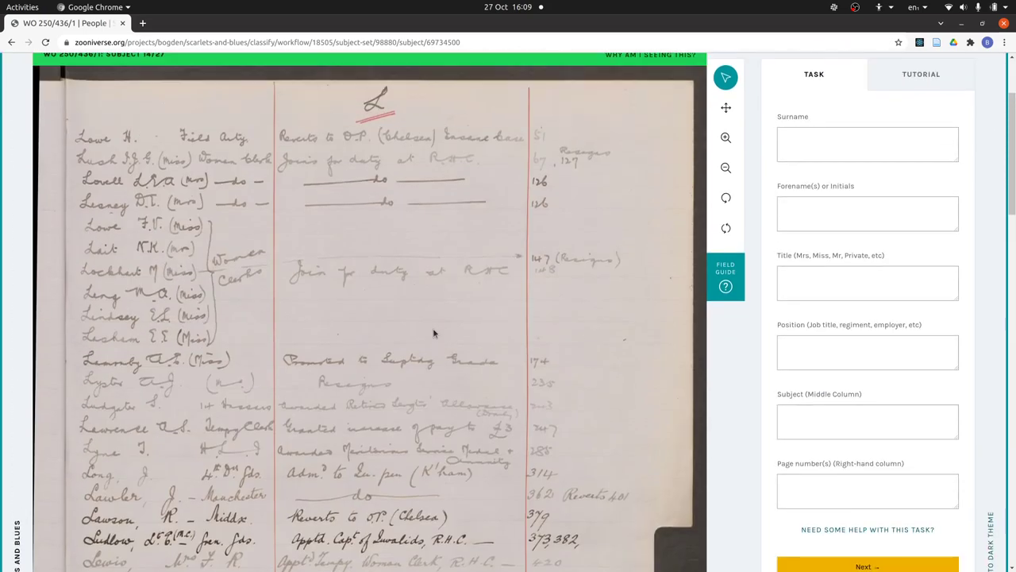
Transcribe the surname and initial of the first person on the page, leaving the title blank
left_click(846, 132)
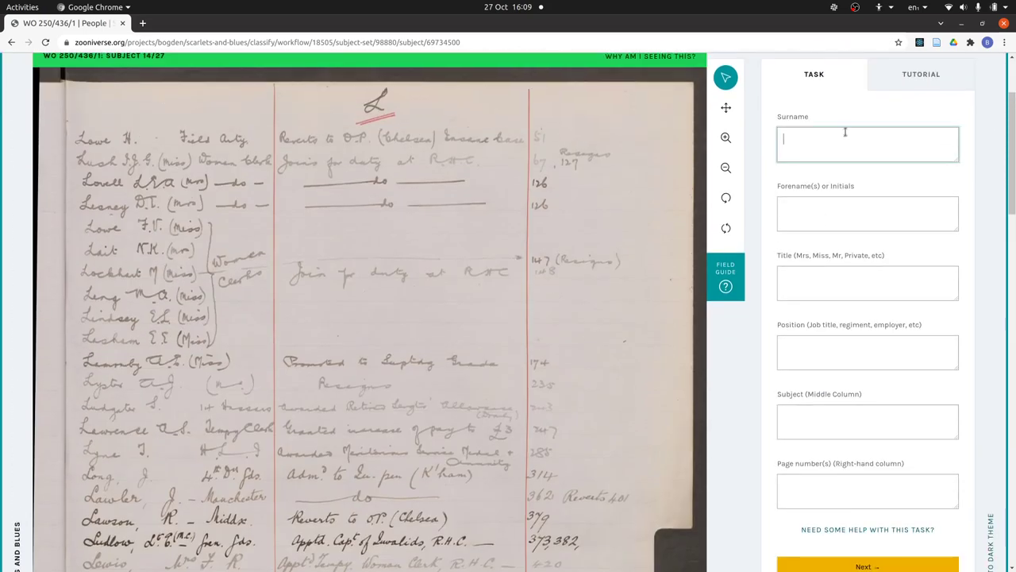
type("Lowe")
key("Tab")
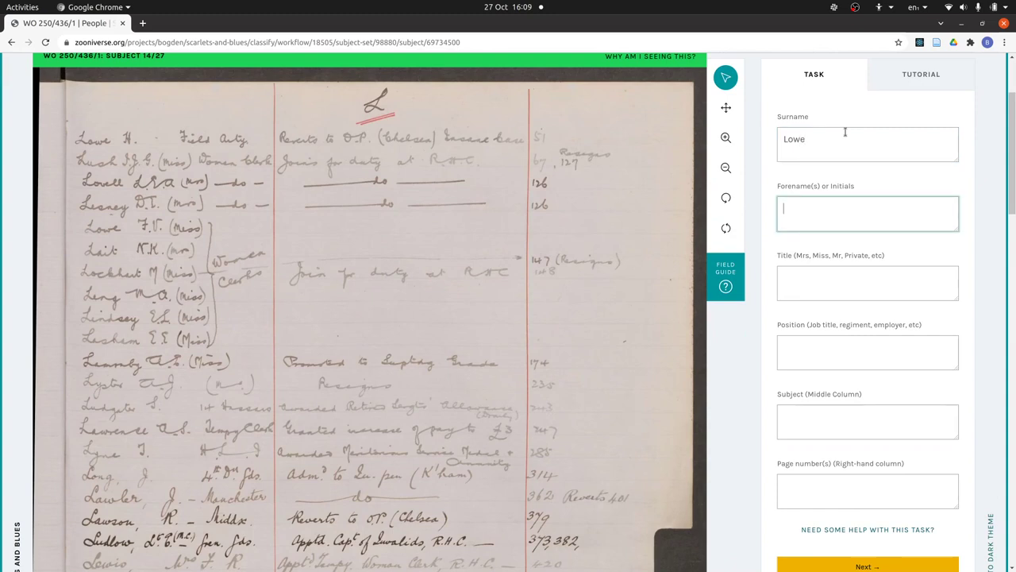
type("H")
key("Tab")
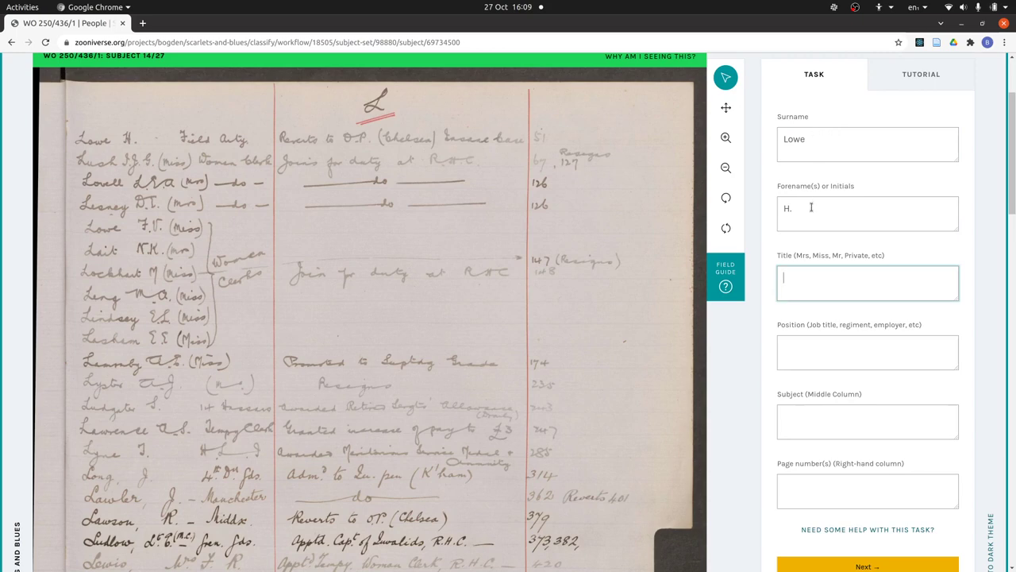
key("Tab")
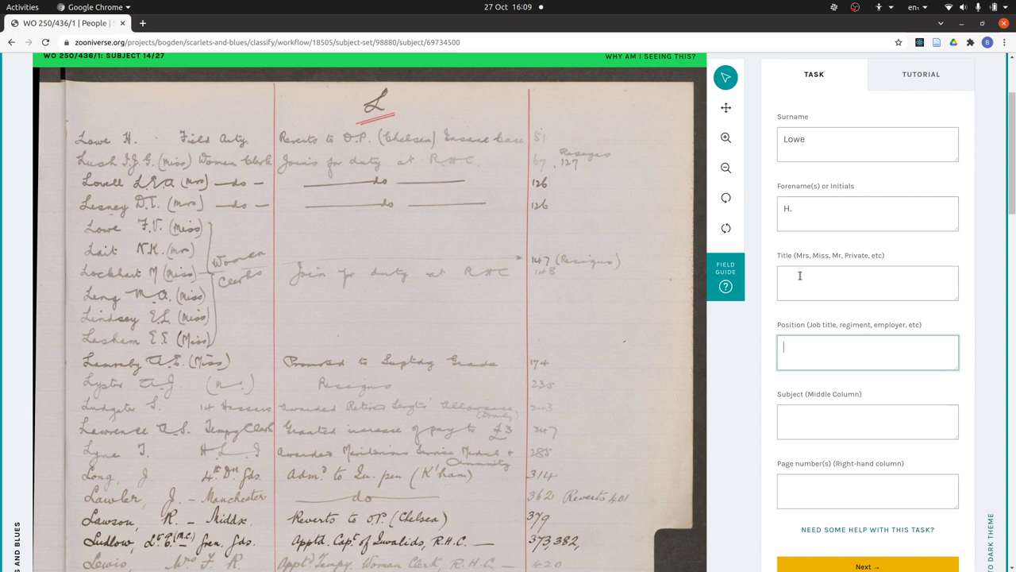
Transcribe the first person's position as "Field Arty." and subject as "Reverts to O.P. (Chelsea) Insane Case"
type("Field Arrty")
type(".")
left_click(825, 413)
type("Revert")
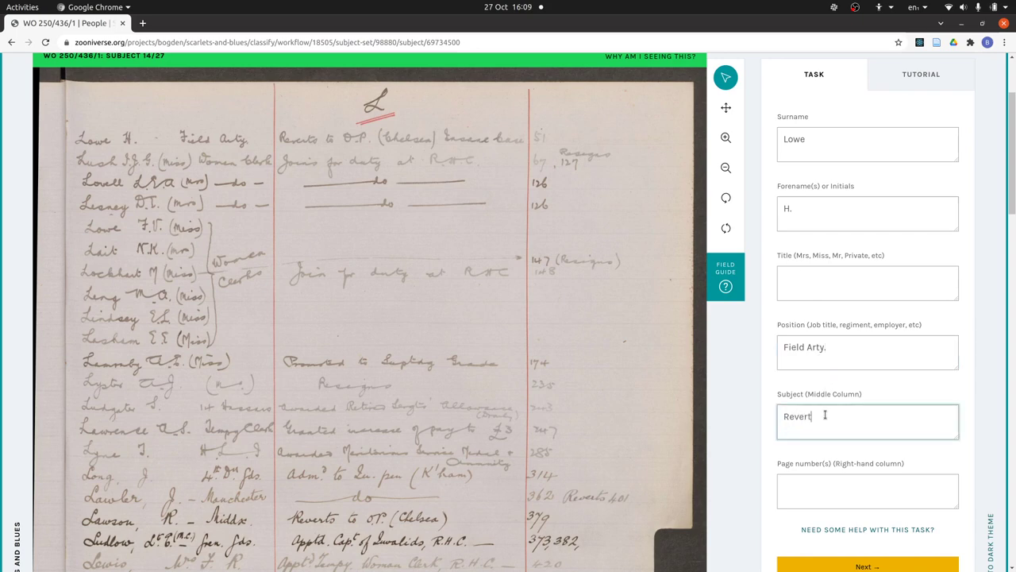
type("s to O.P. (Chelsea) Insane Case")
key("Tab")
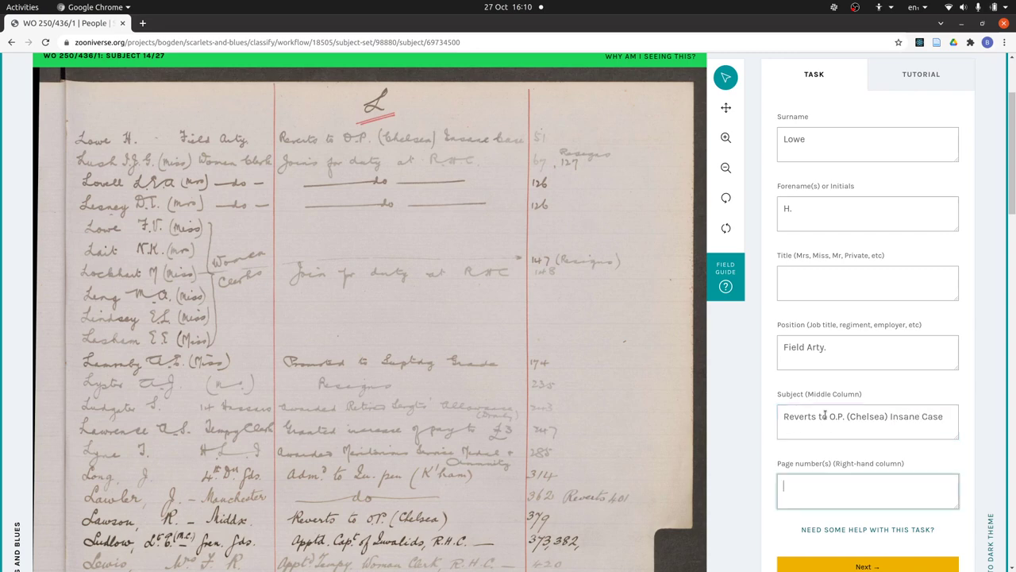
Enter page number 51 for the first person and continue to a blank form for another person
type("51")
left_click(873, 565)
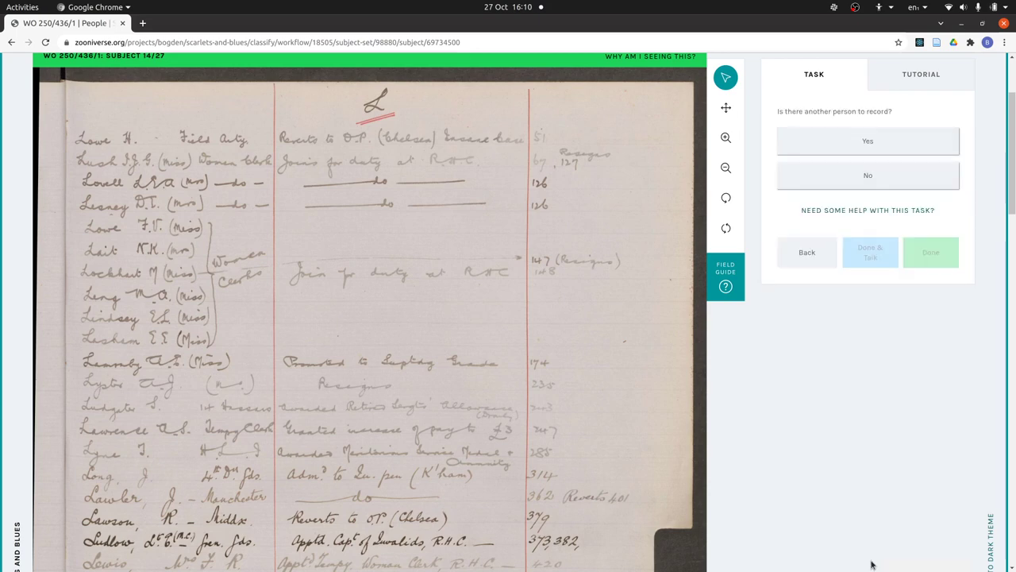
left_click(904, 139)
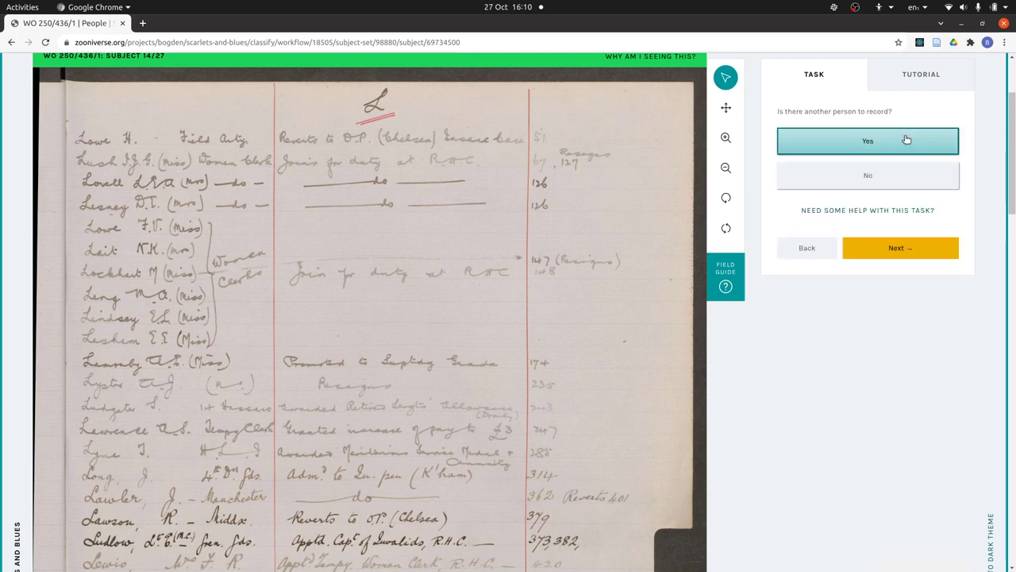
left_click(913, 242)
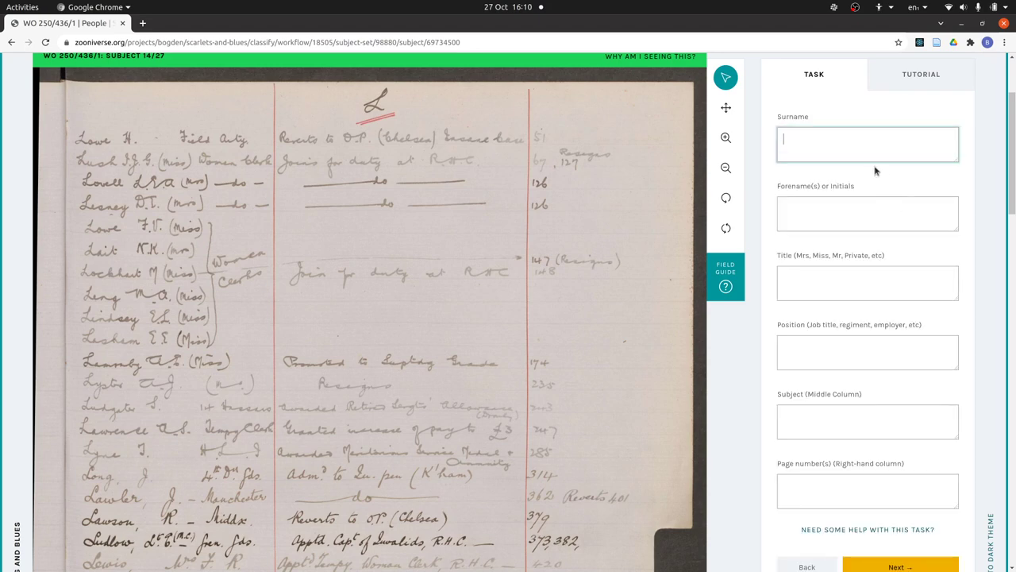
Transcribe the surname of the second person on the page, correcting its spelling
type("Luish")
key("Tab")
key("shift+Tab")
key("ctrl+a")
type("Lush")
left_click(843, 212)
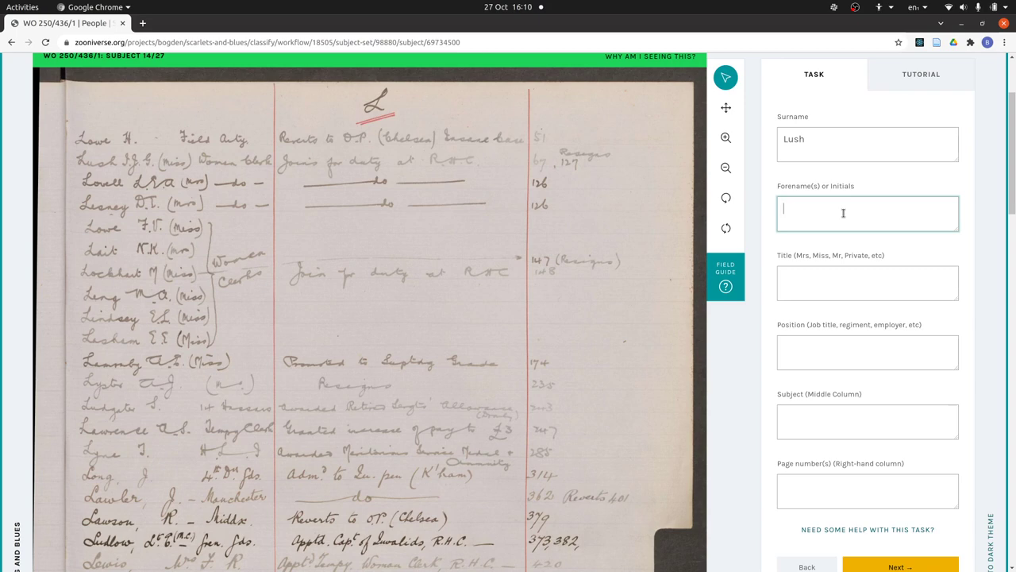
Consult the field guide's Examples of Capital Letters for the handwritten forms of the initials, then close the guide
left_click(726, 278)
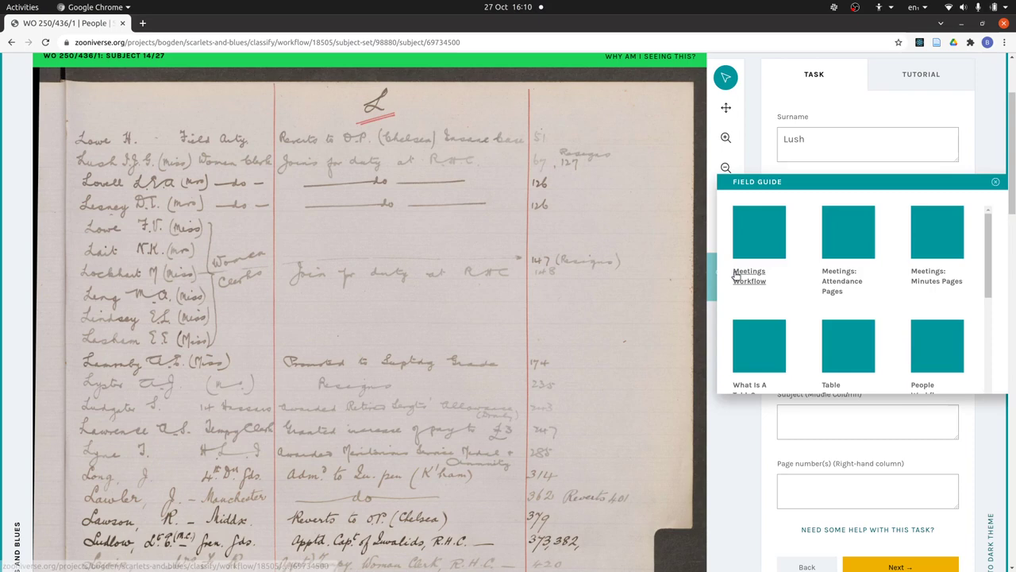
left_click(989, 343)
scroll(989, 343, "down", 2)
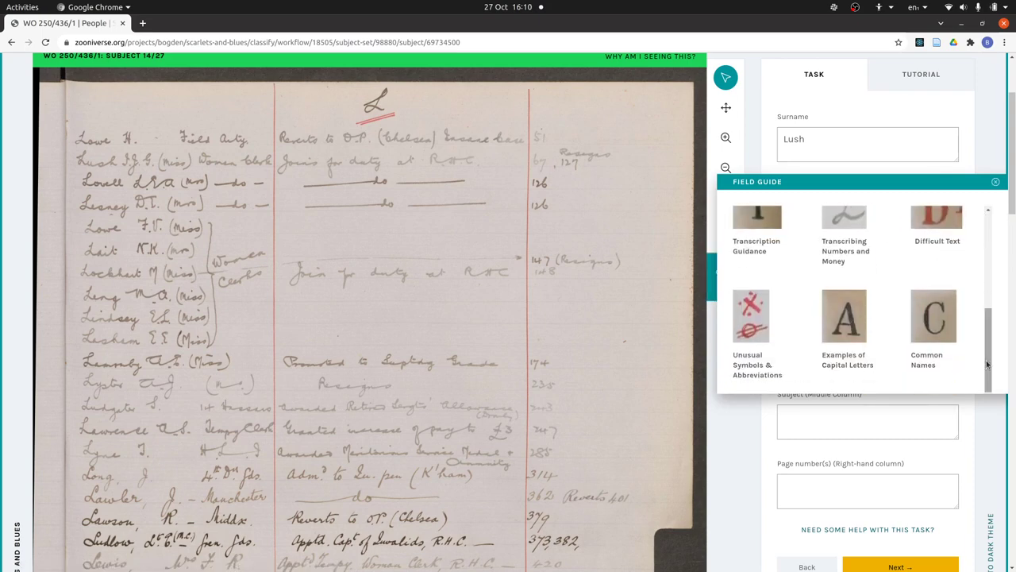
left_click(850, 355)
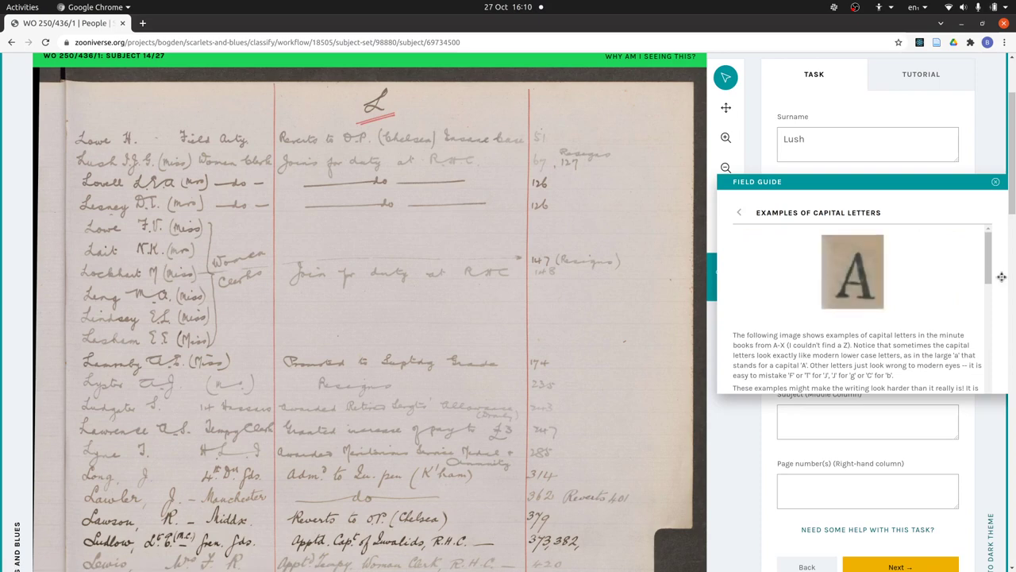
scroll(985, 275, "down", 2)
left_click_drag(984, 275, 976, 349)
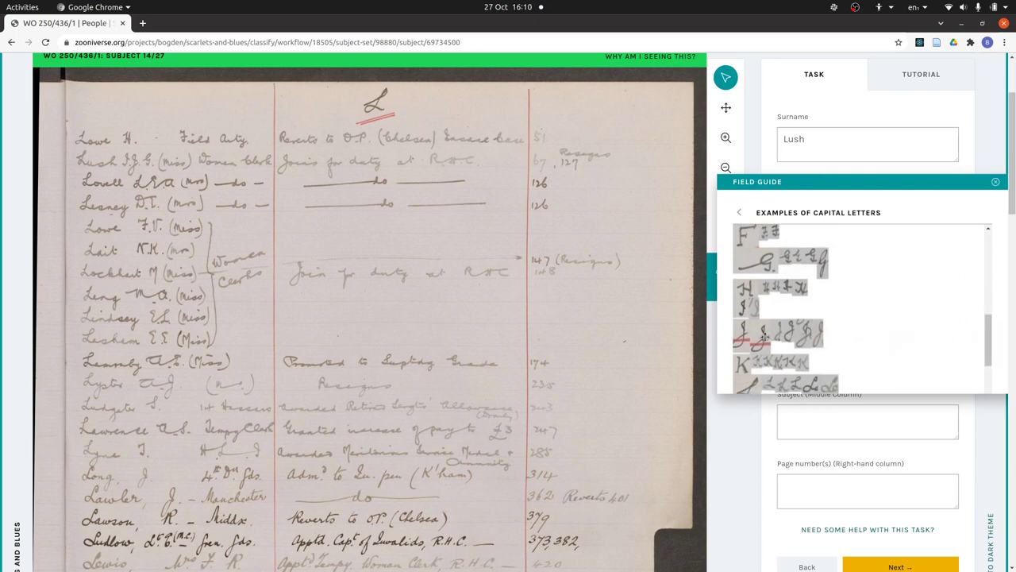
left_click(995, 182)
Transcribe the second person's initials with full stops and enter the title "Miss"
left_click(817, 208)
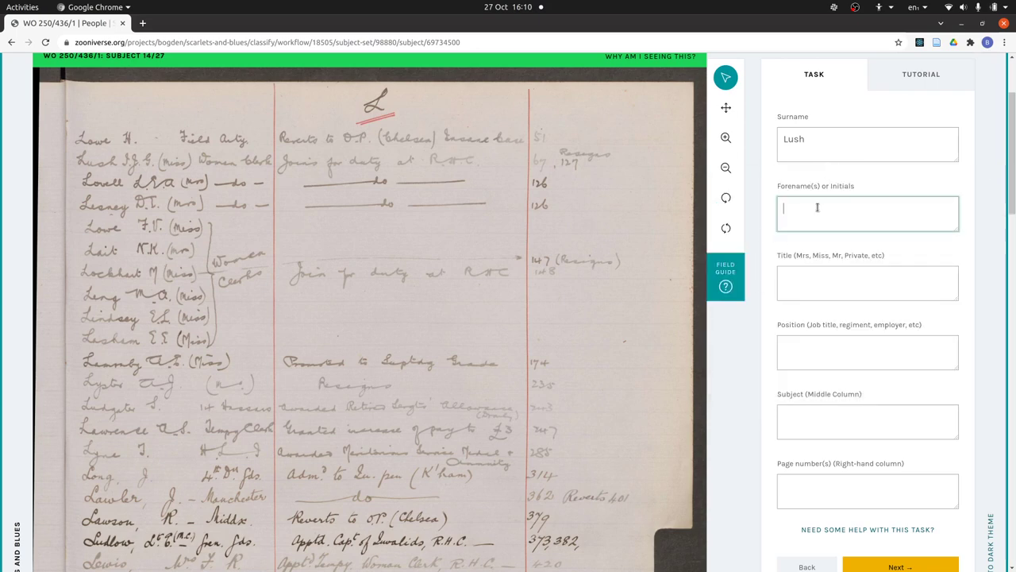
type("IJH")
key("BackSpace")
key("BackSpace")
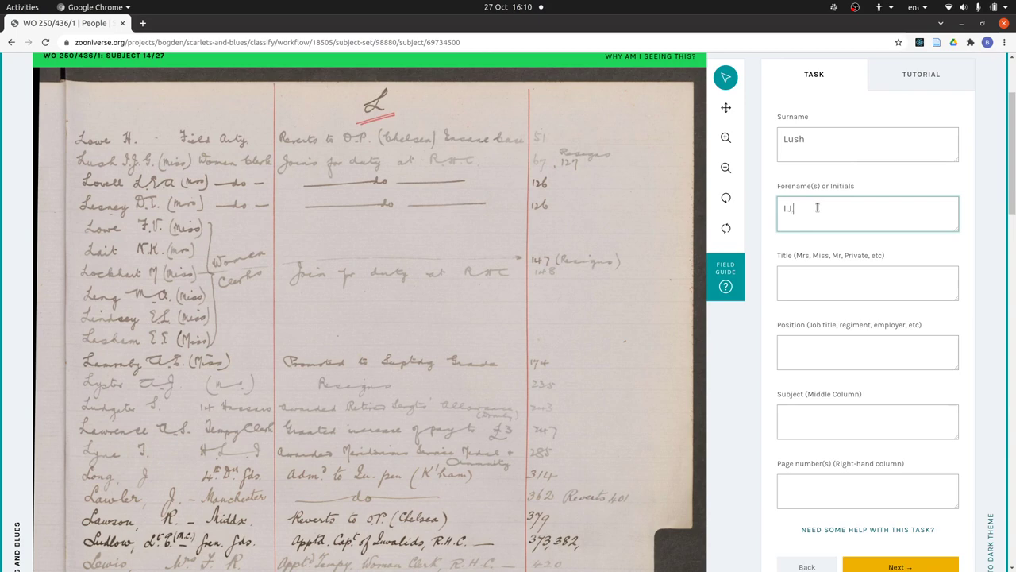
type(".J.G.")
key("Tab")
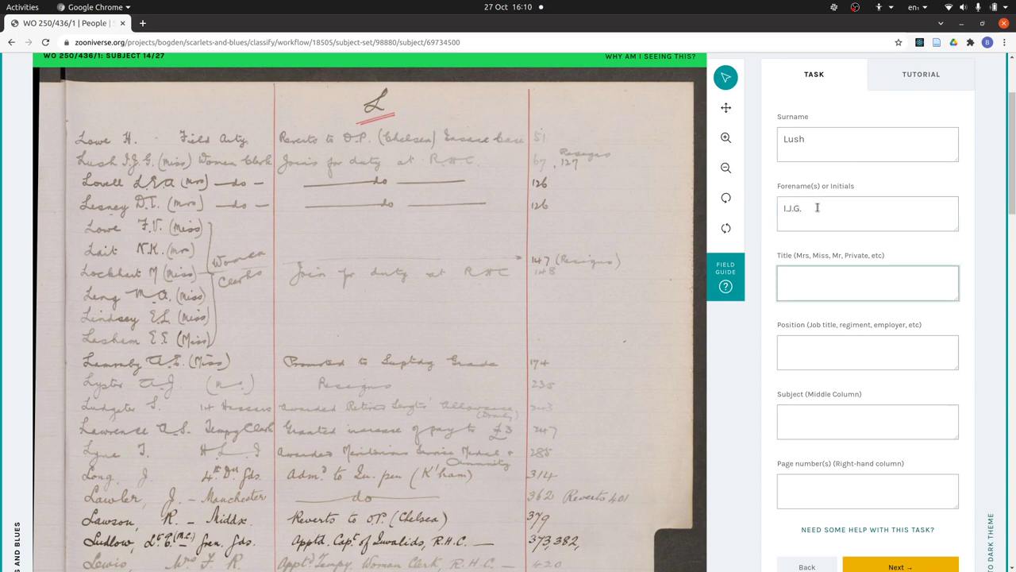
type("Miss")
key("Tab")
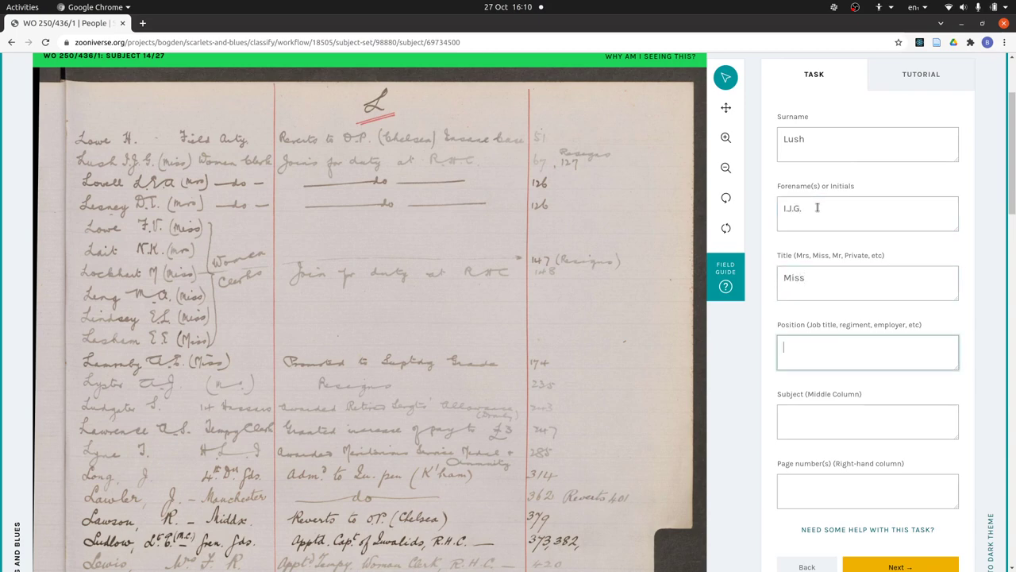
Enter the second person's position as "Woman Clerk" and subject as "Joins for duty at R.H.C."
type("Woman Clerk")
key("Tab")
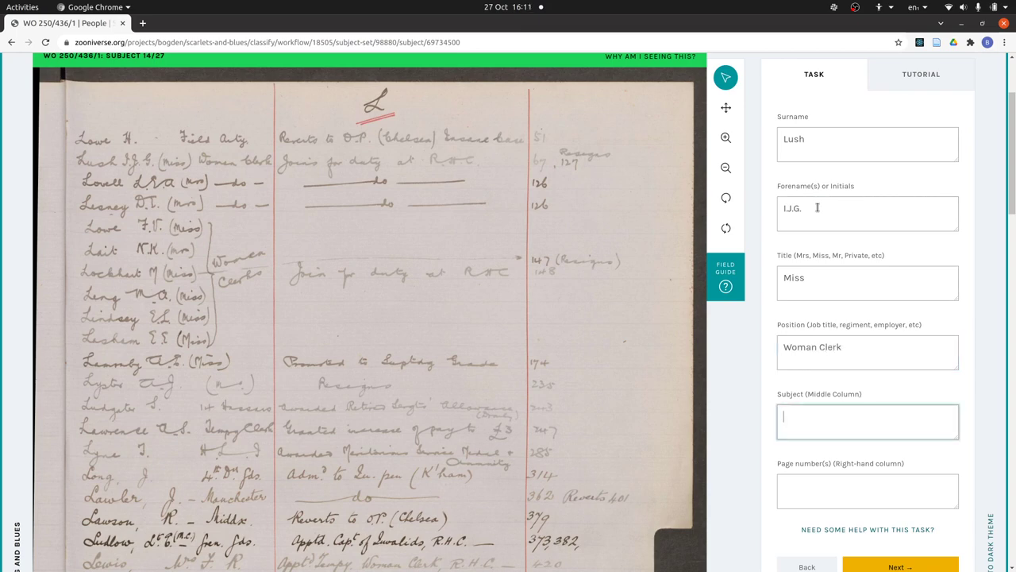
type("Joins for duty at R.H.C.")
Enter the second person's page numbers as "67, 127 (Resigns)" and proceed to the question about recording another person
left_click(887, 498)
type("67")
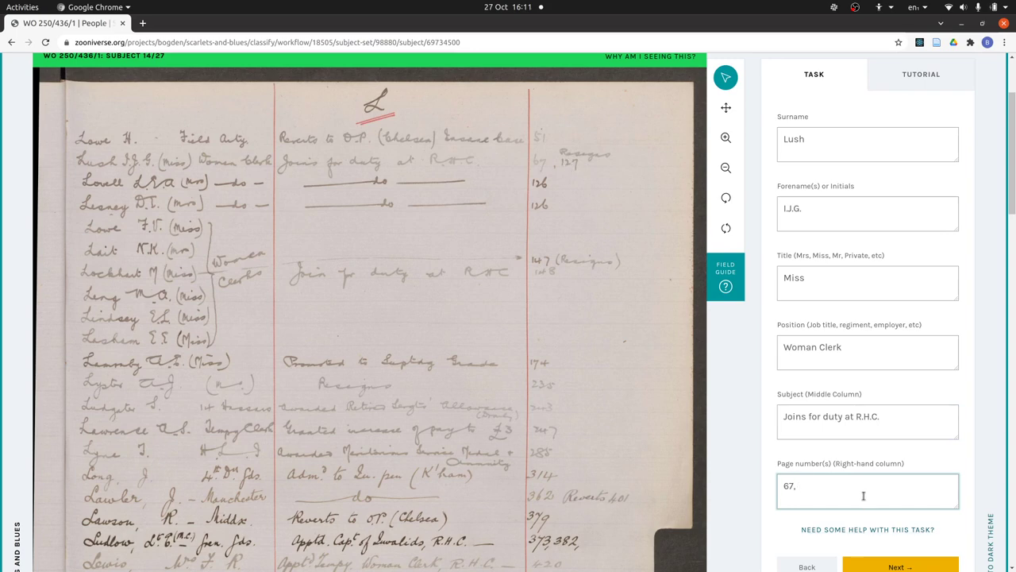
type(", 127 (Resigns)")
left_click_drag(782, 486, 810, 488)
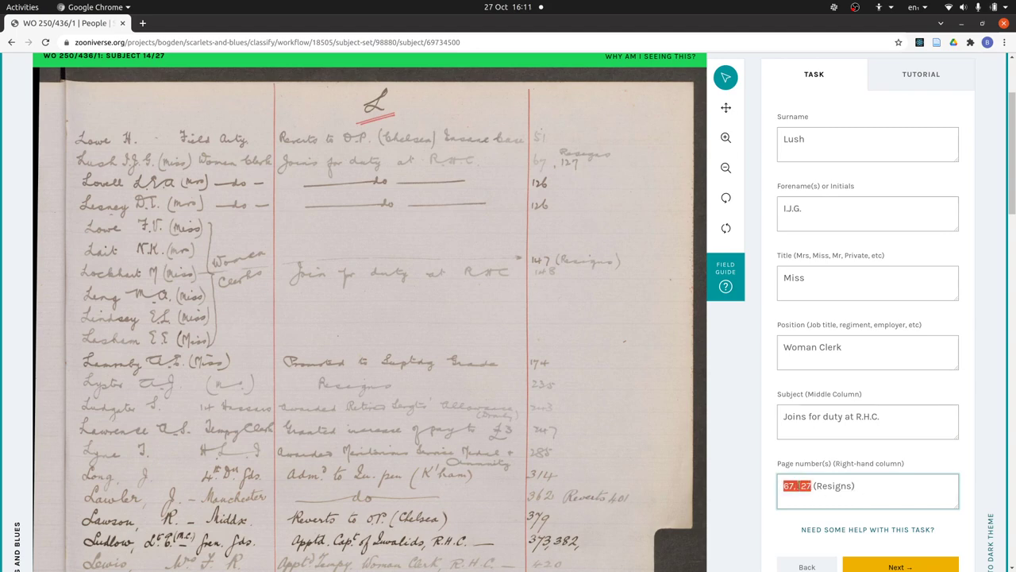
left_click(781, 485)
type(", 200")
key("BackSpace")
key("BackSpace")
scroll(965, 471, "down", 2)
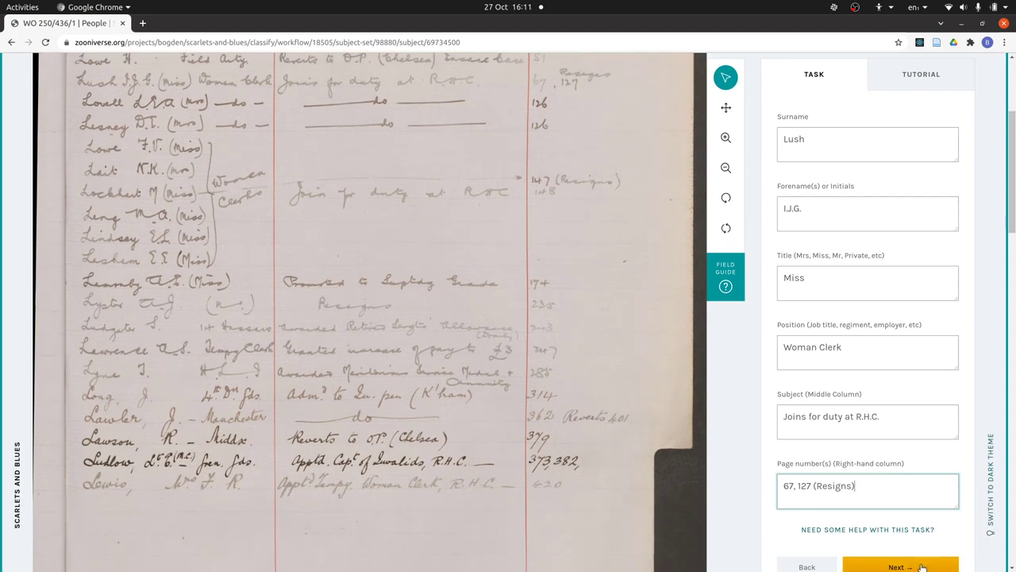
left_click(922, 566)
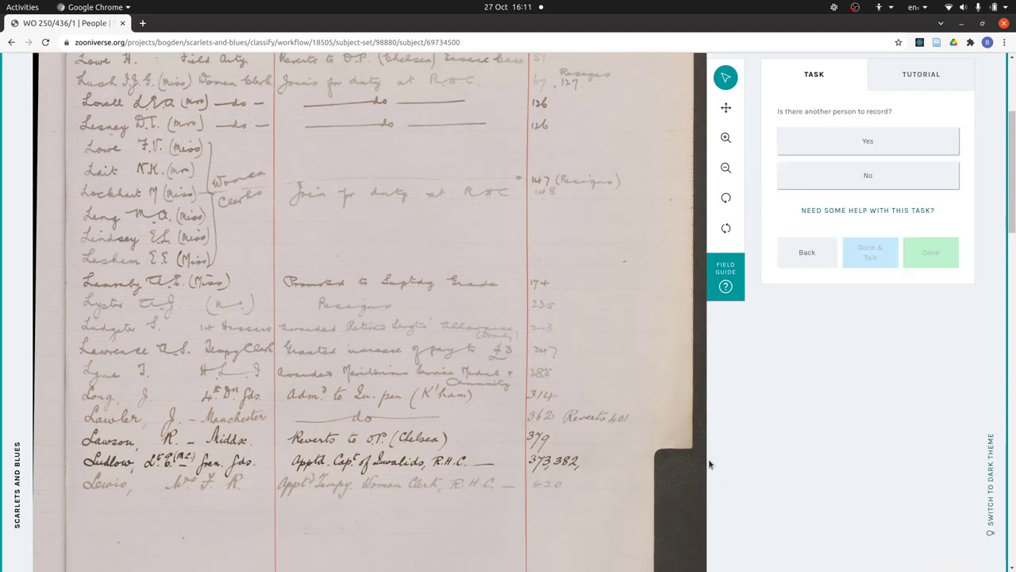
scroll(655, 392, "up", 1)
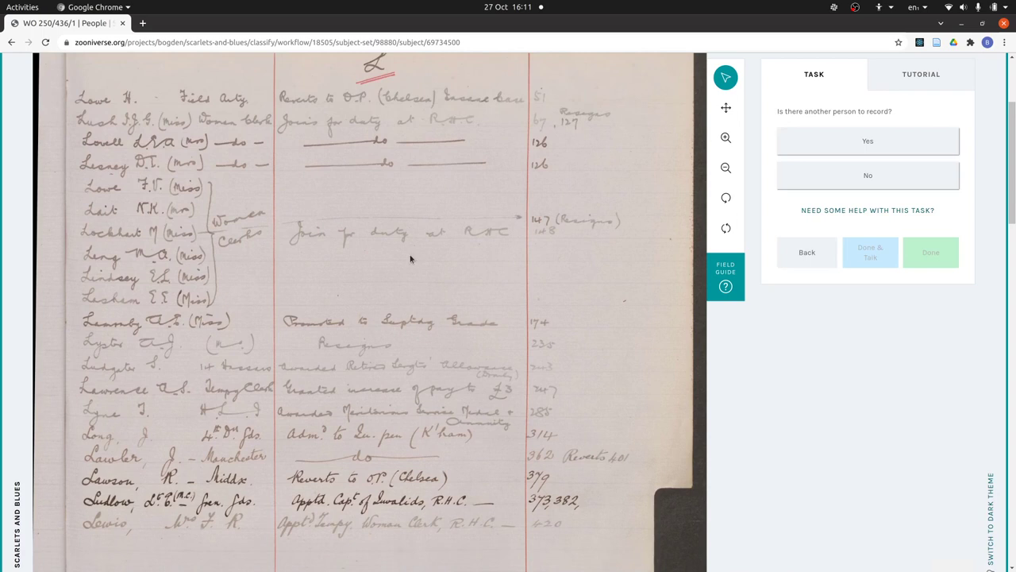
Choose to record another person and enter the third person's surname
left_click(924, 151)
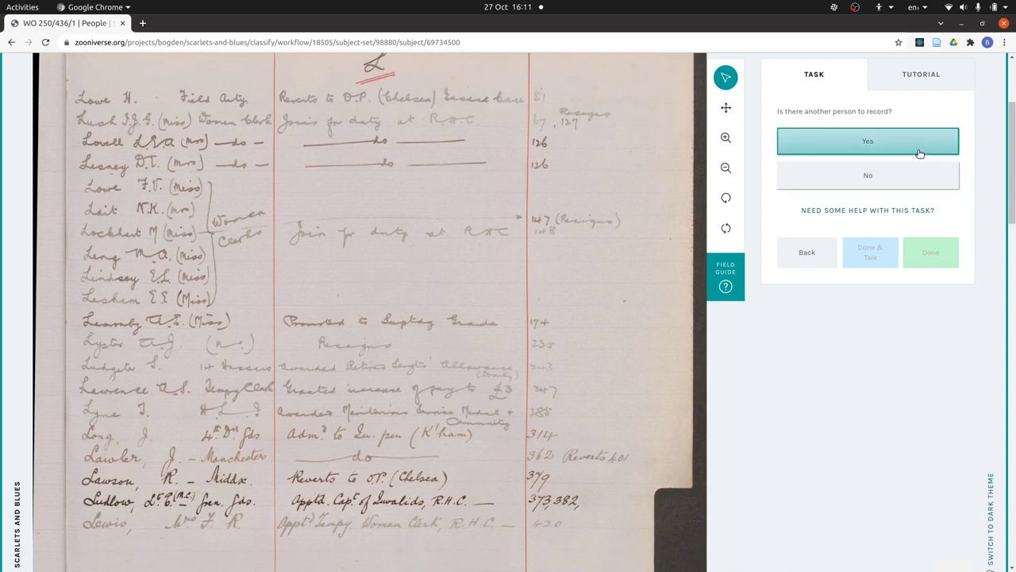
left_click(923, 253)
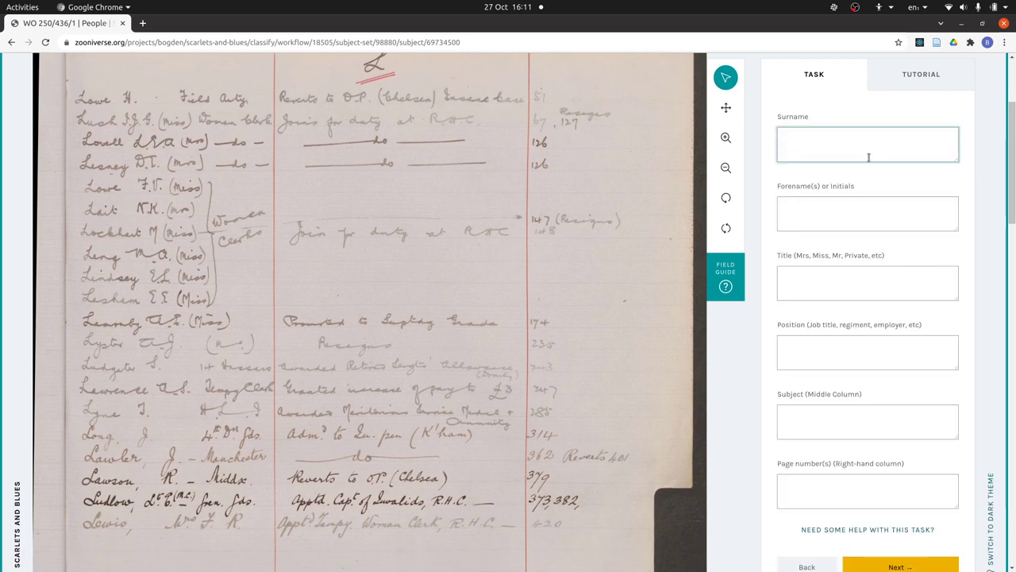
type("Lovell")
key("Tab")
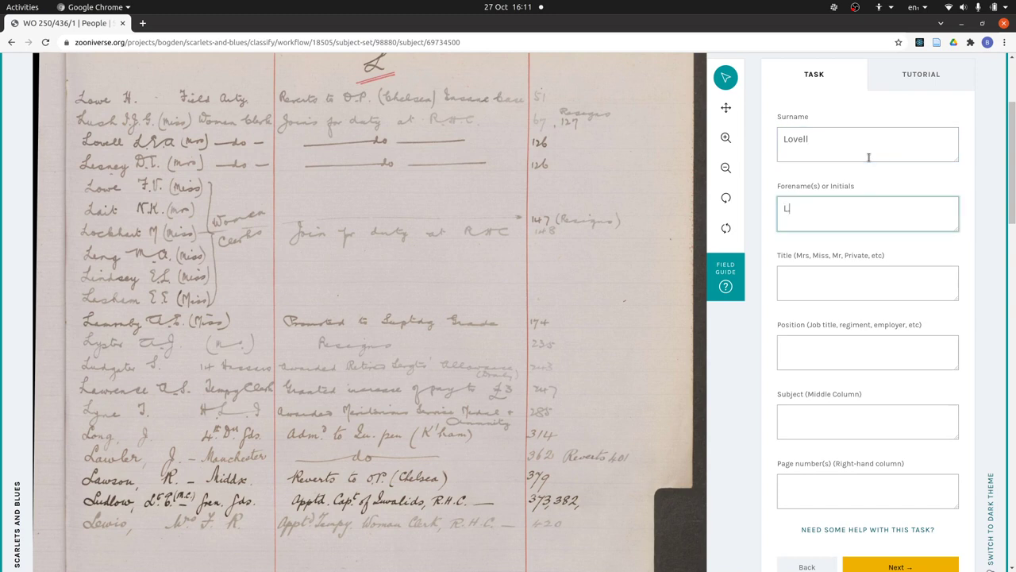
Transcribe the third person's initials with full stops, marking the unclear middle initial with double square brackets around dots
type("L.R.A.")
key("shift+Left")
key("shift+Left")
key("shift+Left")
key("shift+Left")
key("shift+Left")
key("Right")
type("A")
key("BackSpace")
key("BackSpace")
key("BackSpace")
type("T")
key("BackSpace")
type("...")
Enter the third person's title as the uncertain reading "[[Mrs]]" and use ditto marks (") for position and subject
left_click(823, 285)
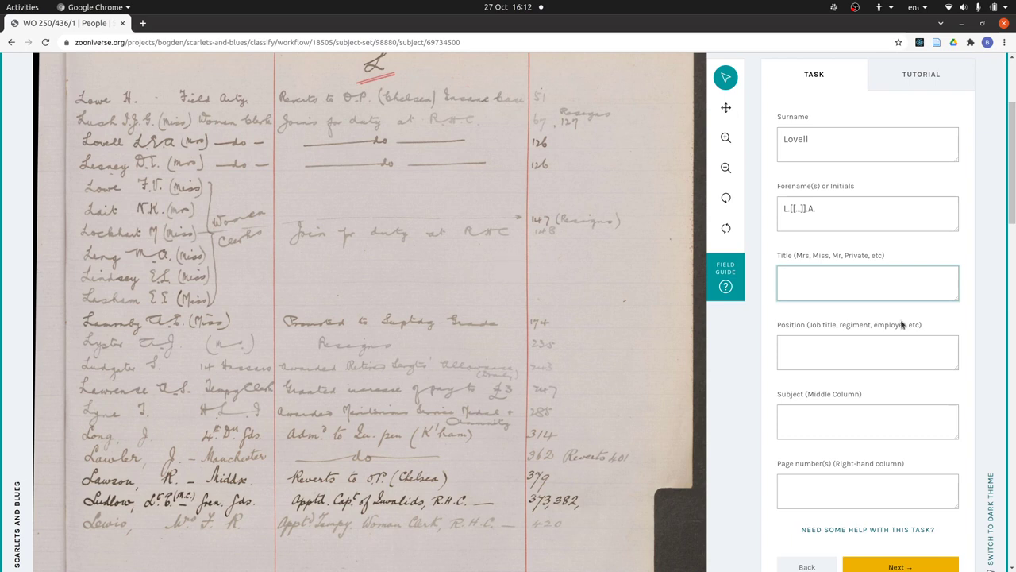
type("[[")
type("Mi")
type("rs]]")
left_click(812, 347)
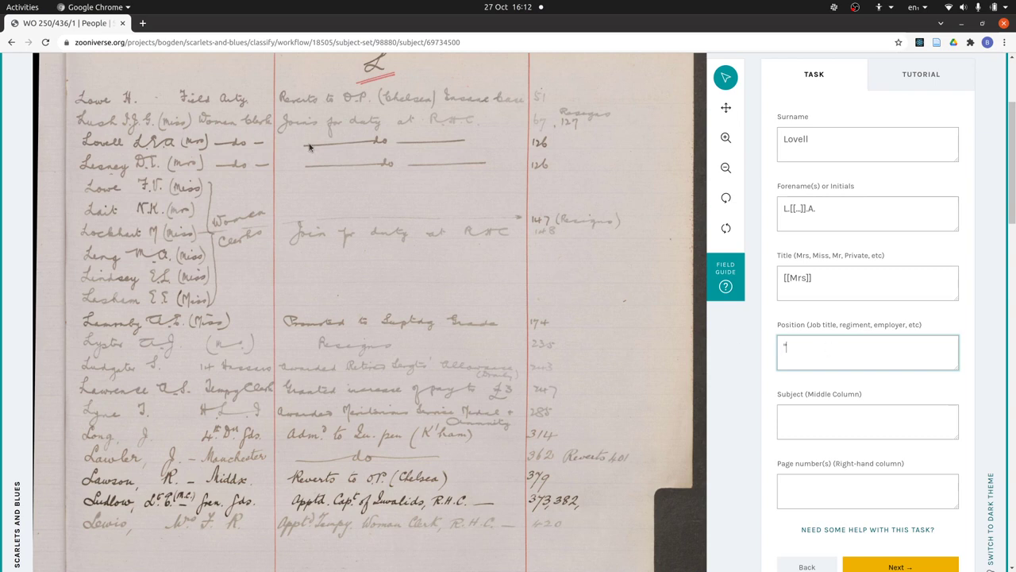
left_click(829, 431)
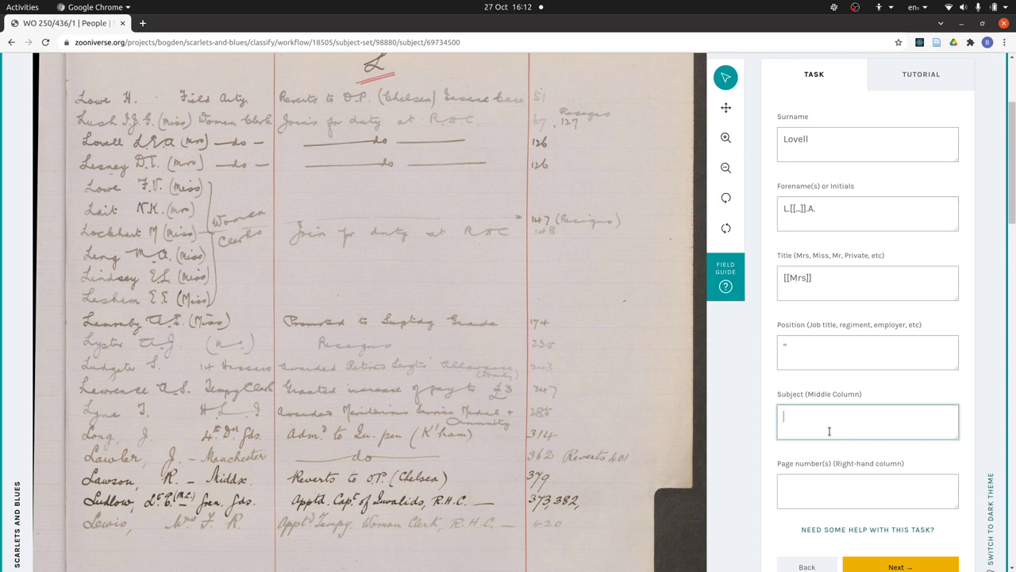
type("\"")
Enter the third person's page number as 126 and proceed to the question about recording another person
left_click(820, 498)
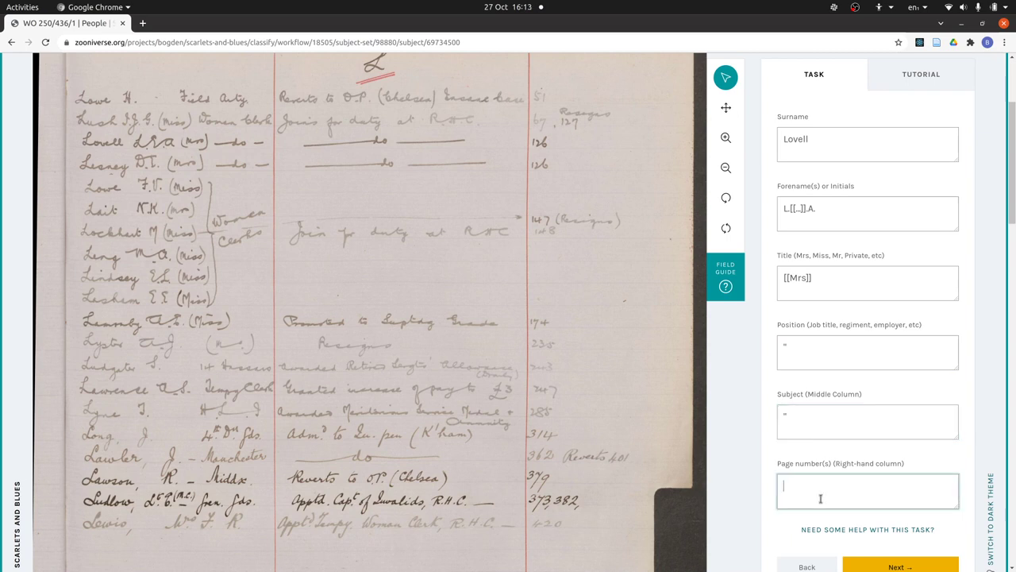
type("126")
left_click(924, 565)
Choose to record another person and enter the fourth person's surname and initials with full stops
left_click(898, 142)
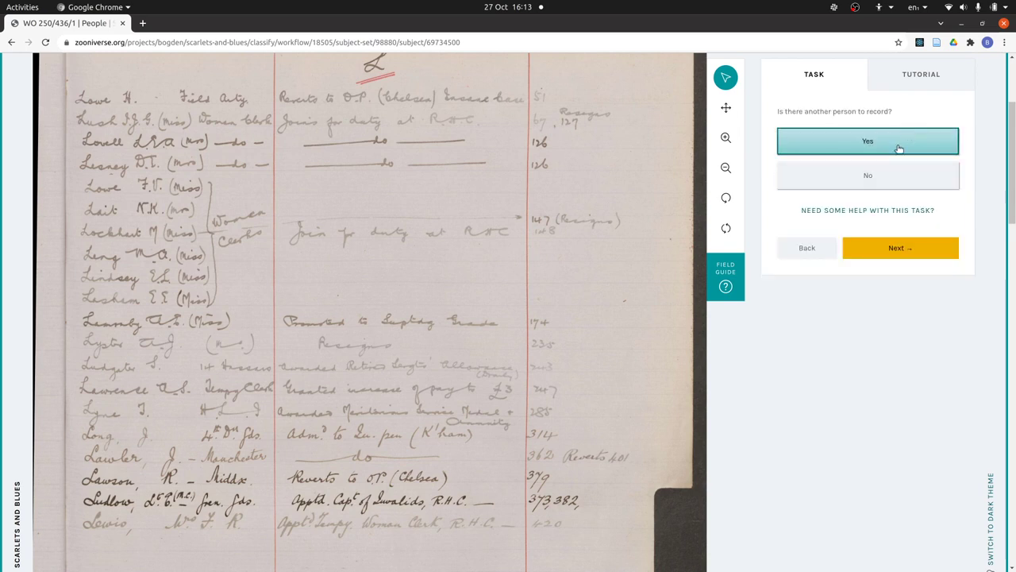
left_click(891, 251)
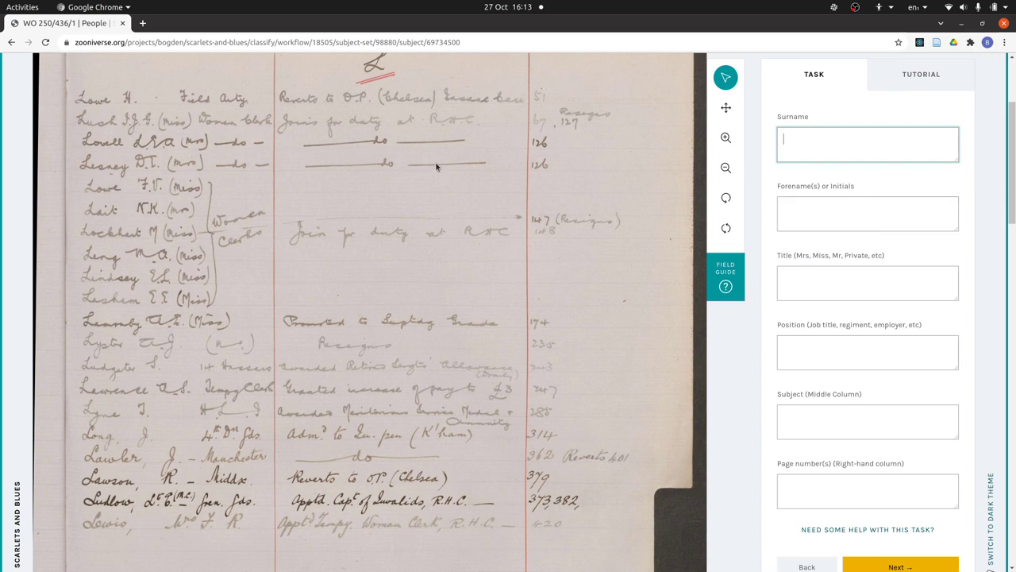
type("Lesney")
key("Tab")
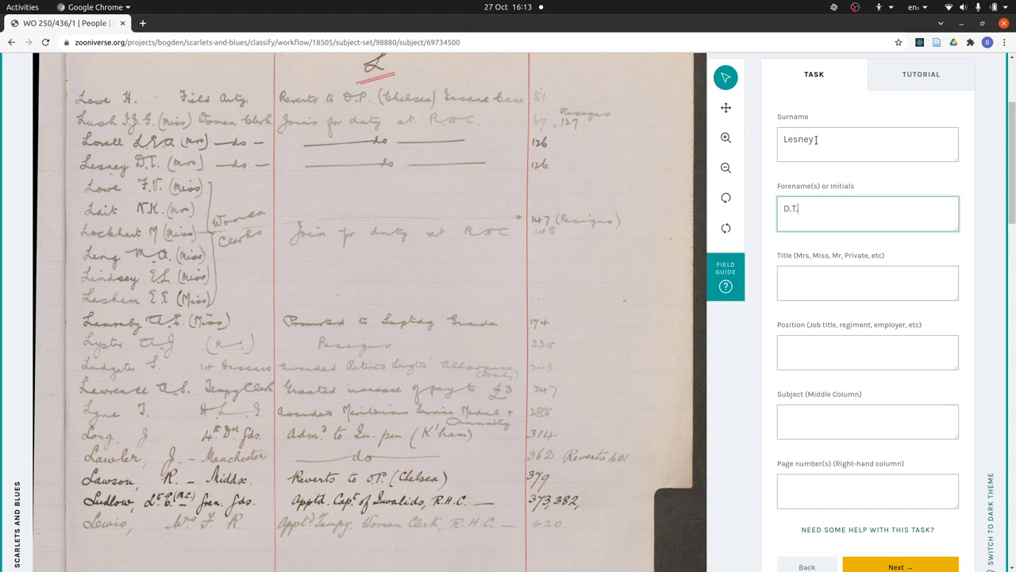
Enter the fourth person's title as "Mrs." and use ditto marks (") for position and subject
left_click(829, 277)
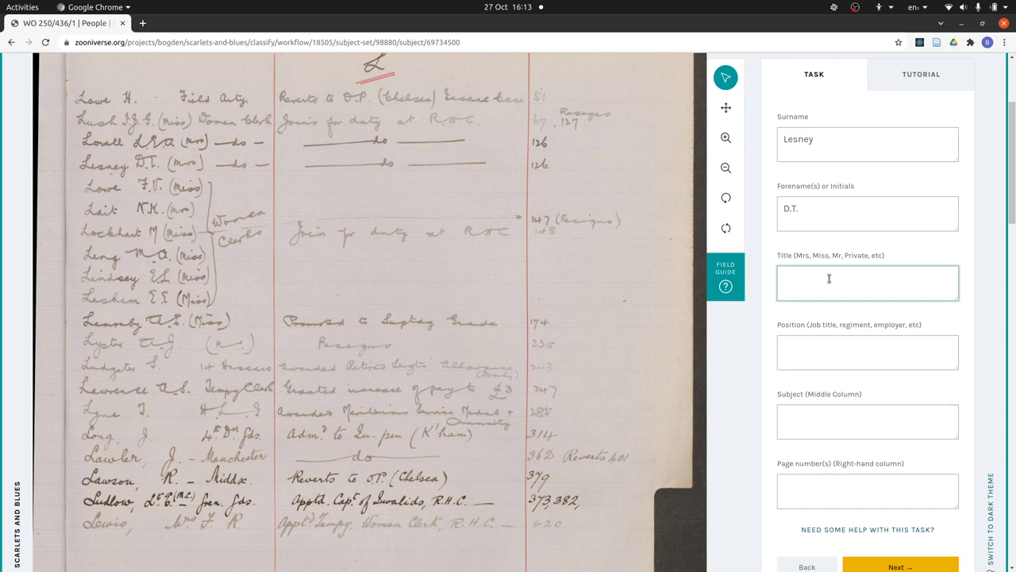
type("Mrs.")
key("Tab")
type("\"")
key("Tab")
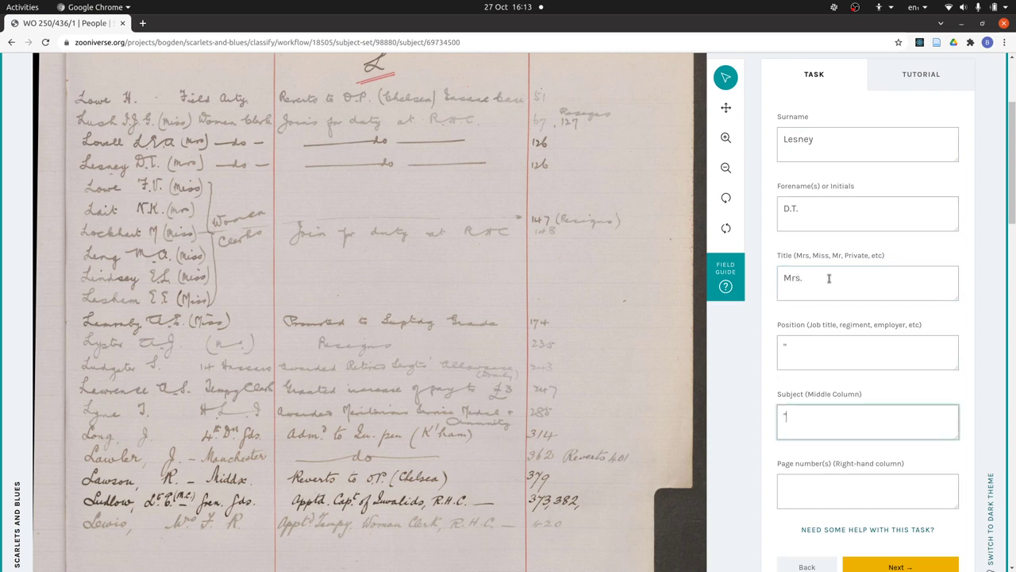
Enter the fourth person's page number as 126 and proceed to the question about recording another person
left_click(842, 483)
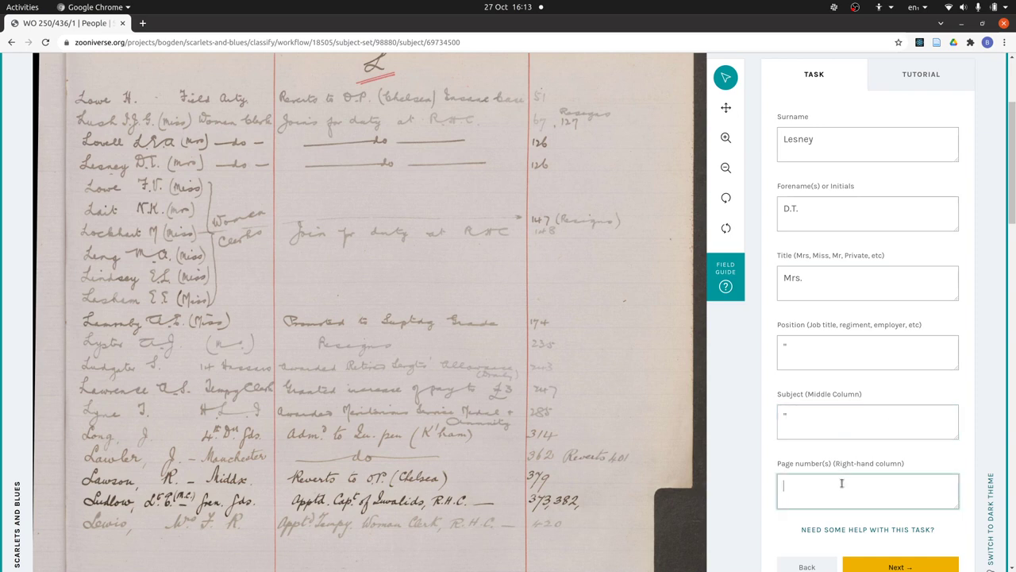
type("126")
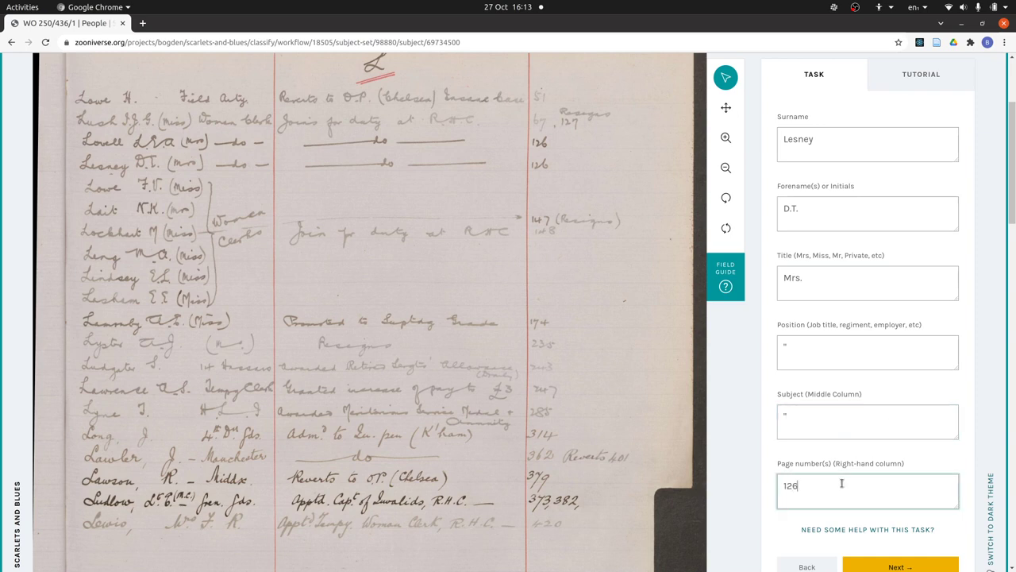
left_click(911, 567)
Choose to record another person and enter the fifth person's surname
left_click(904, 137)
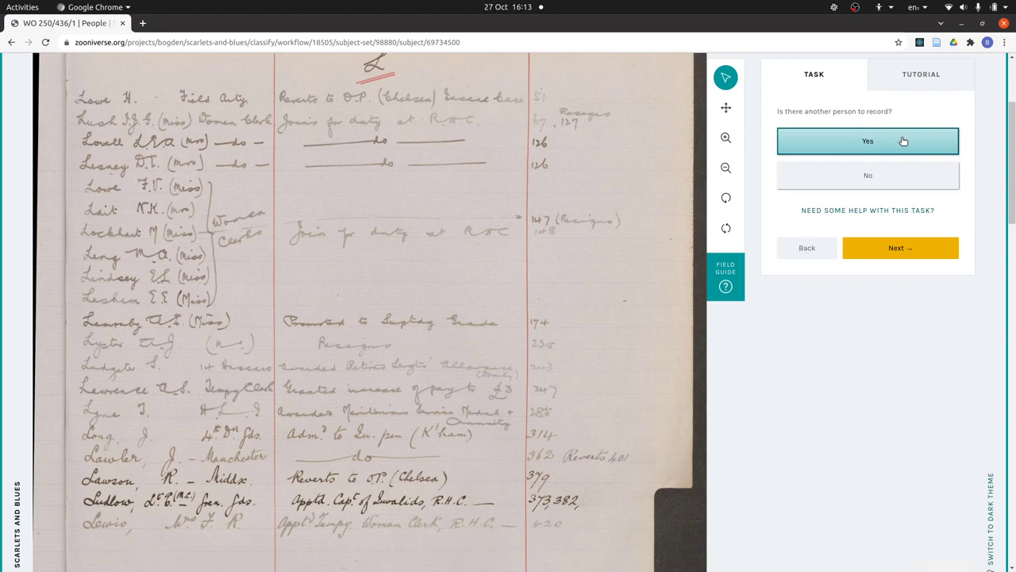
left_click(905, 249)
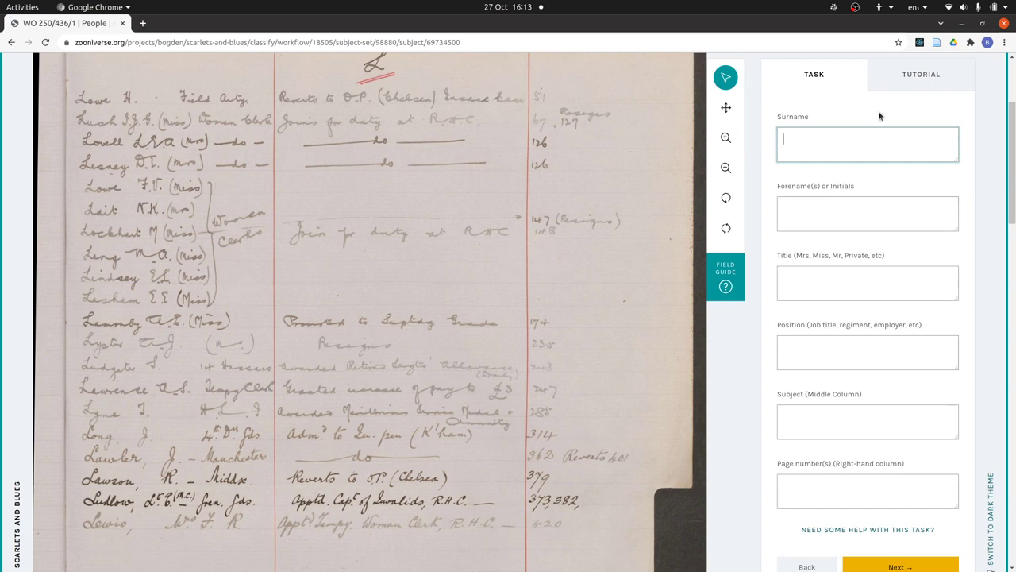
type("Lowe")
key("Tab")
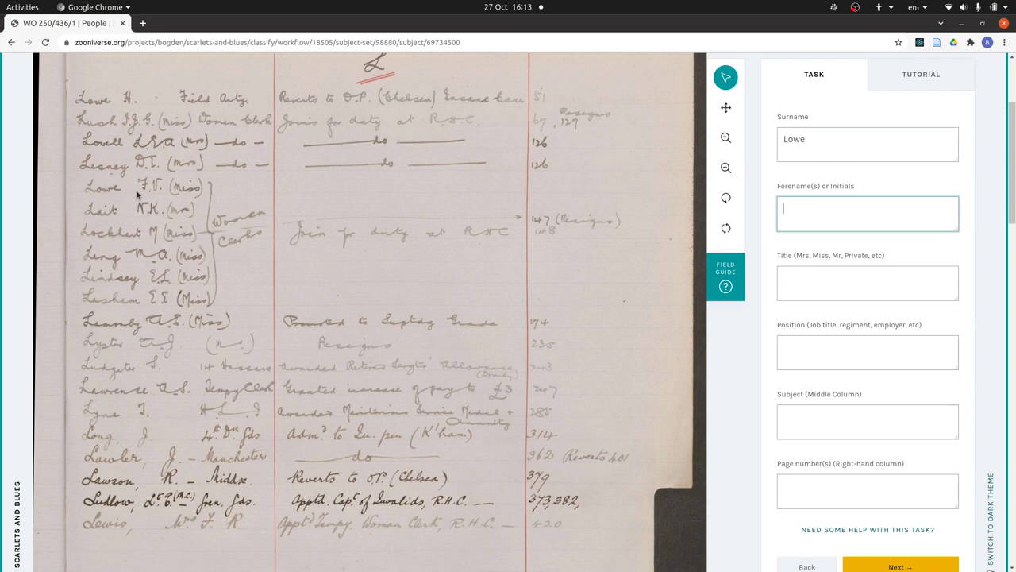
Consult the field guide's Examples of Capital Letters to check the fifth person's first initial, then close the guide
left_click(724, 278)
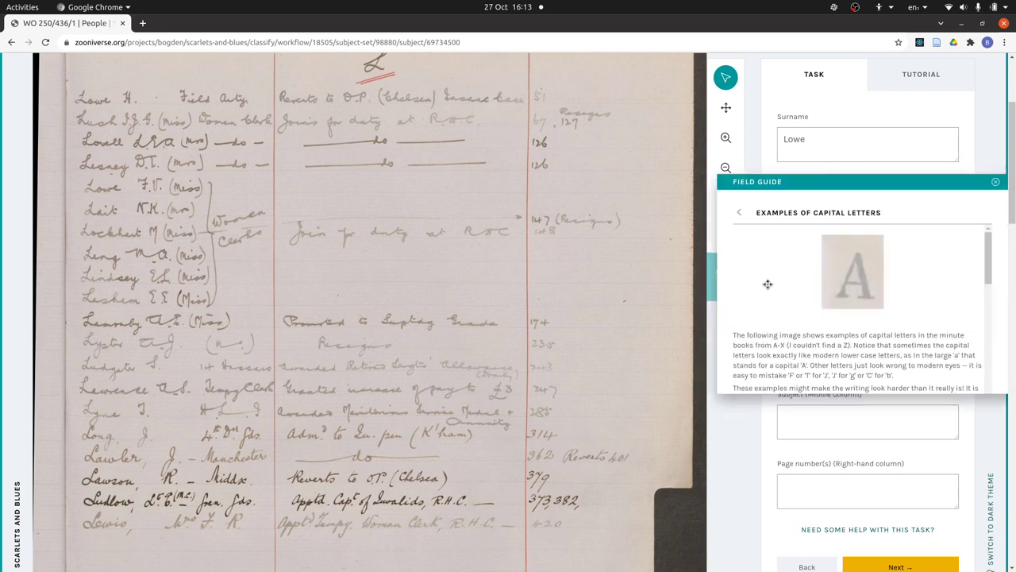
left_click(987, 348)
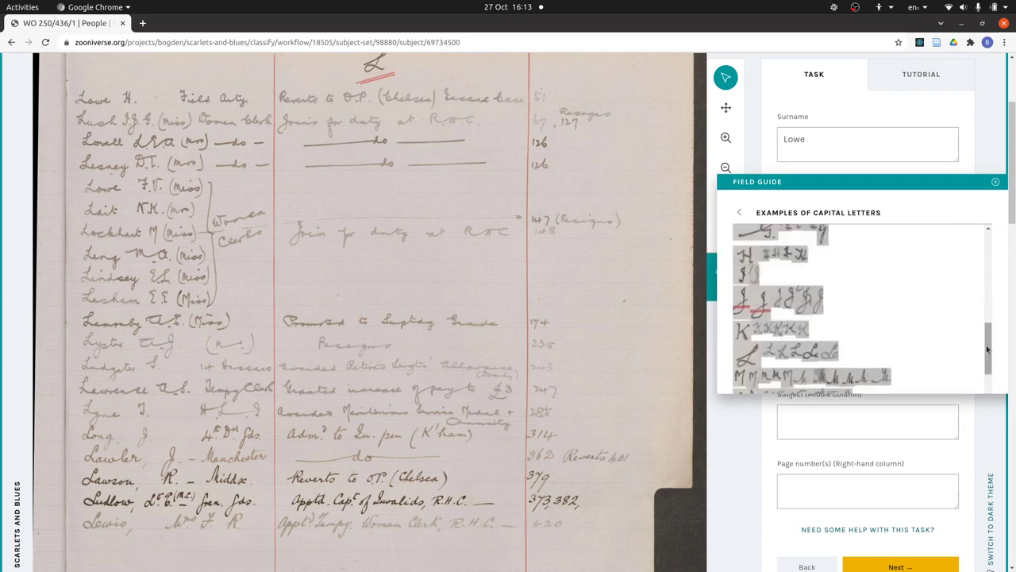
left_click_drag(988, 348, 857, 313)
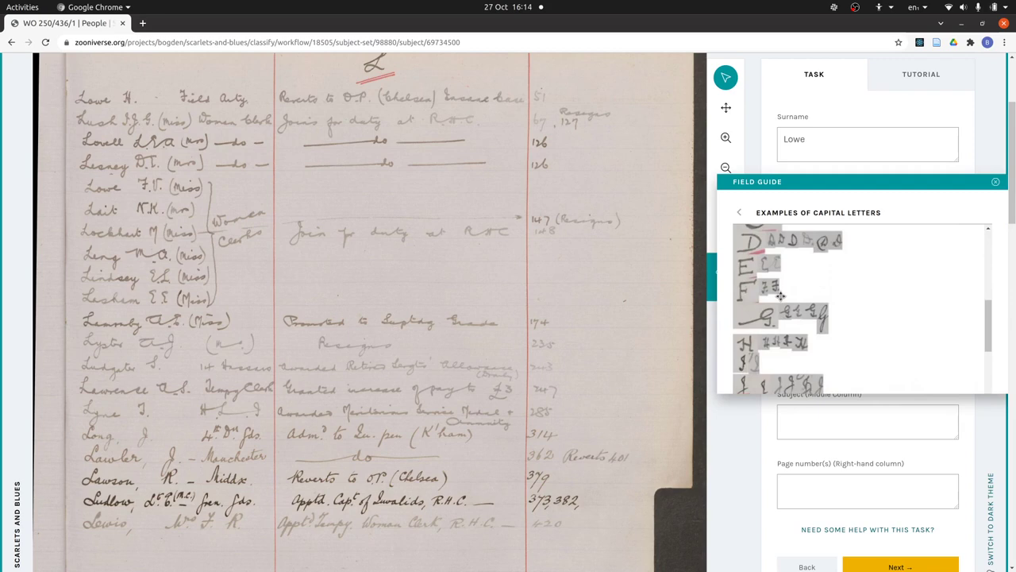
left_click(996, 182)
Transcribe the fifth person's initials with full stops and enter the title "Miss", declining caret browsing
left_click(862, 209)
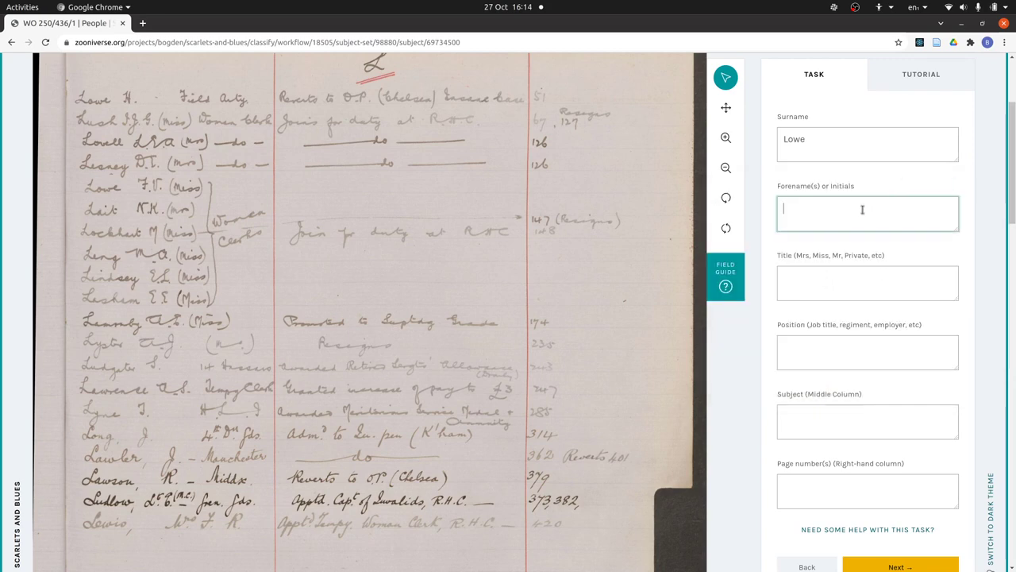
type("F.V.")
key("F7")
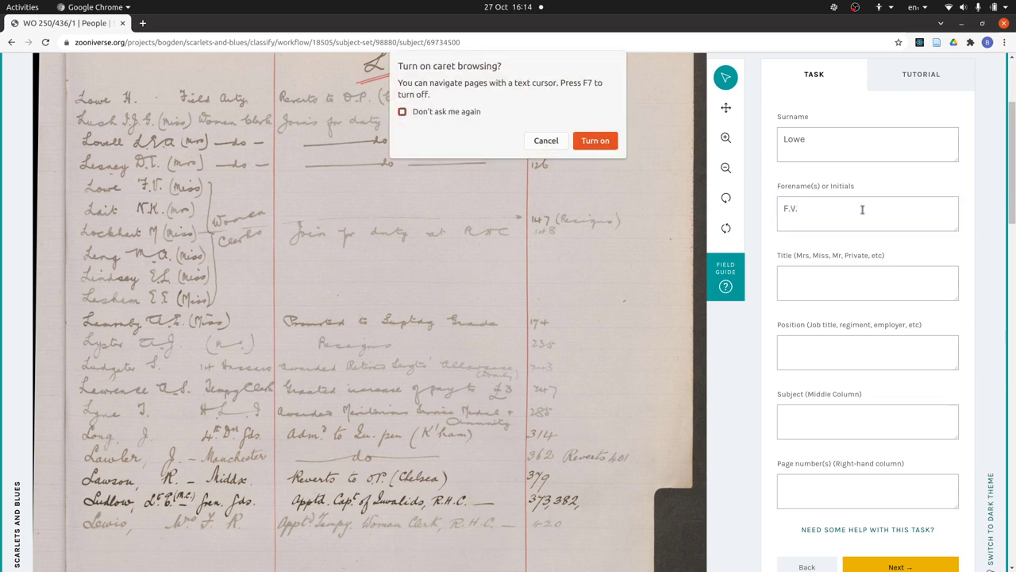
left_click(539, 142)
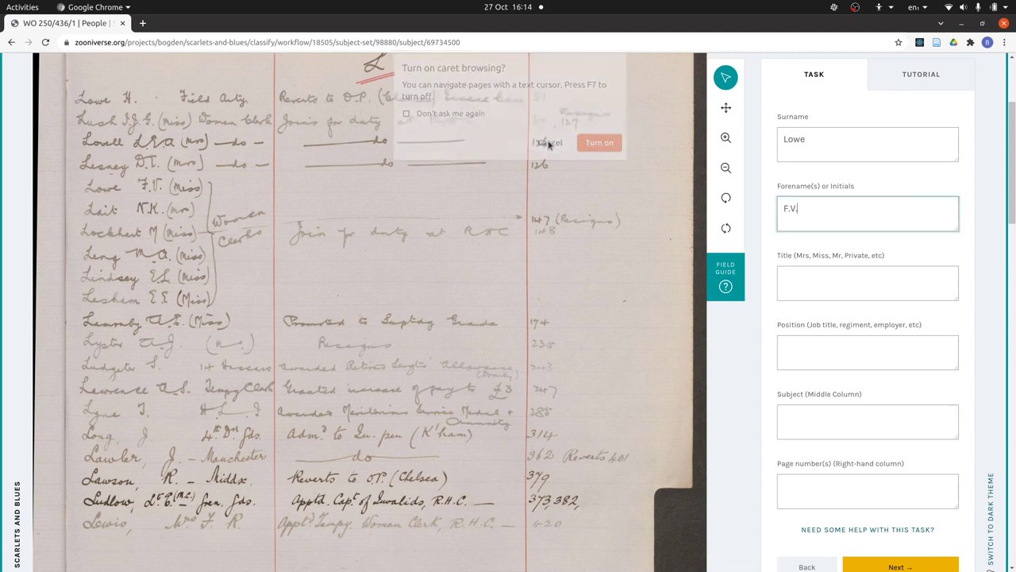
left_click(824, 284)
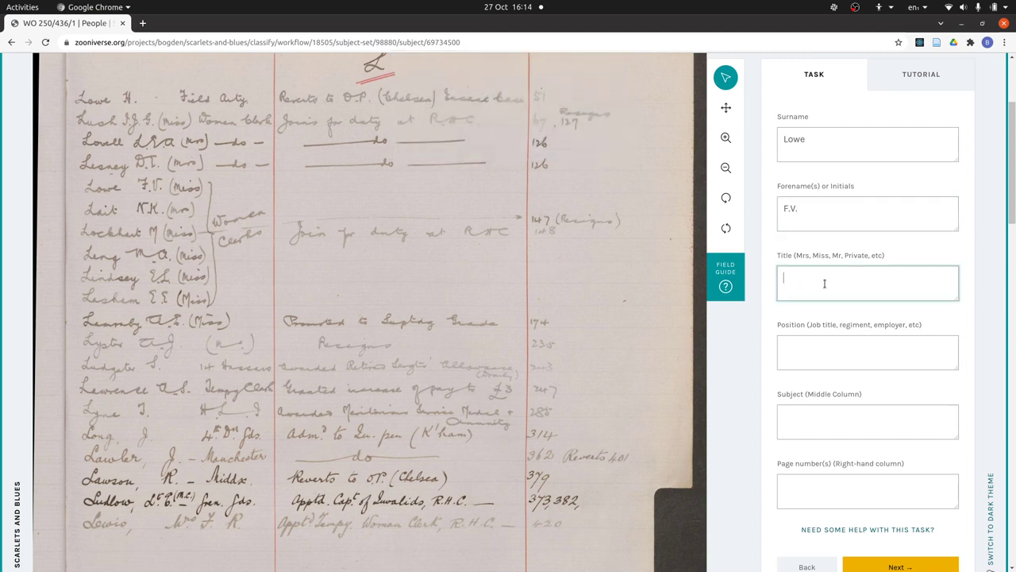
type("Miss")
Enter the fifth person's position as "Woman Clerk" and subject as "Joins for duty at RHC"
key("Tab")
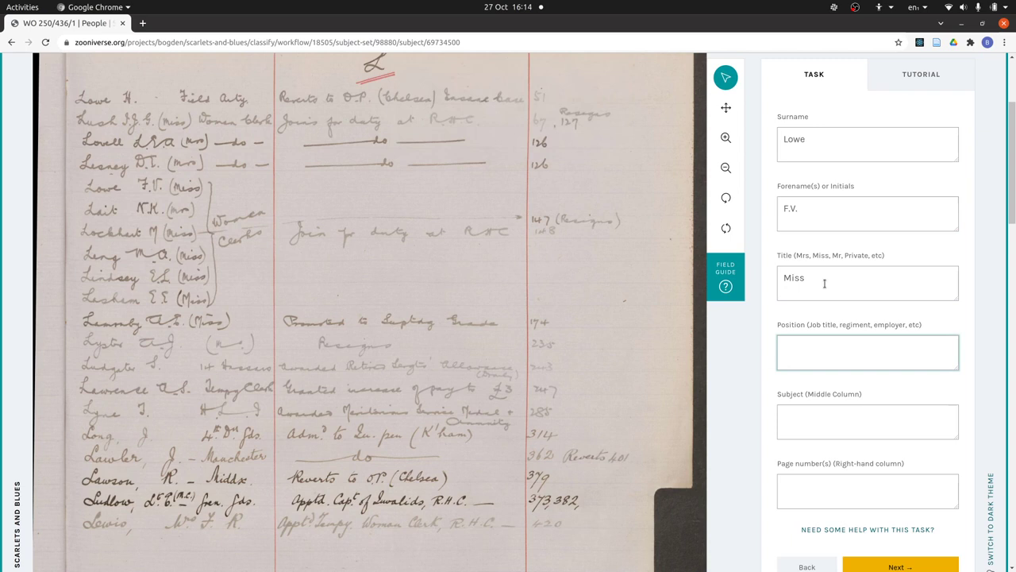
type("Woman Clerk")
left_click(835, 428)
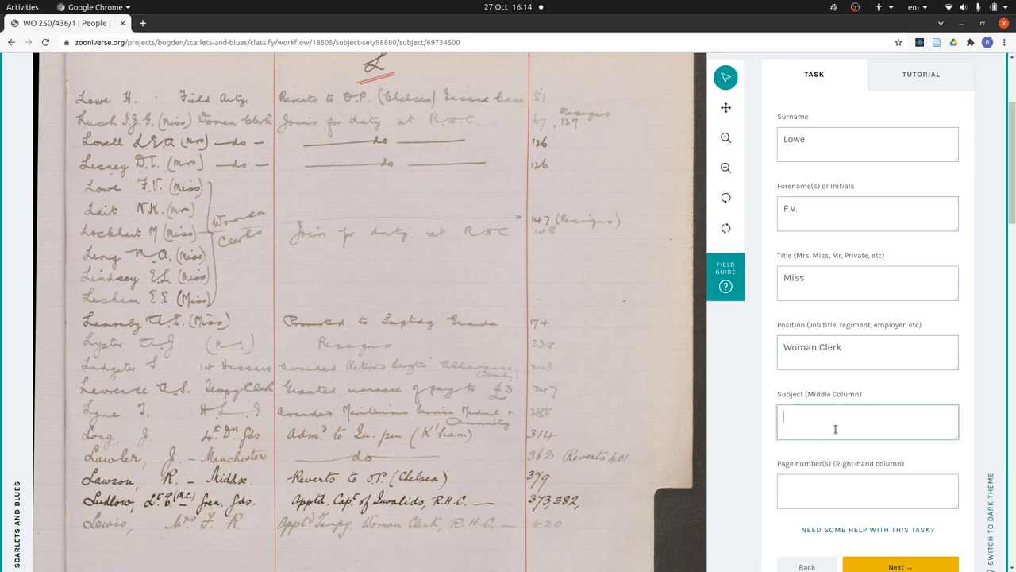
type("Joins for duty at RHC")
Enter the fifth person's page number as 148 and proceed to the question about recording another person
left_click(805, 490)
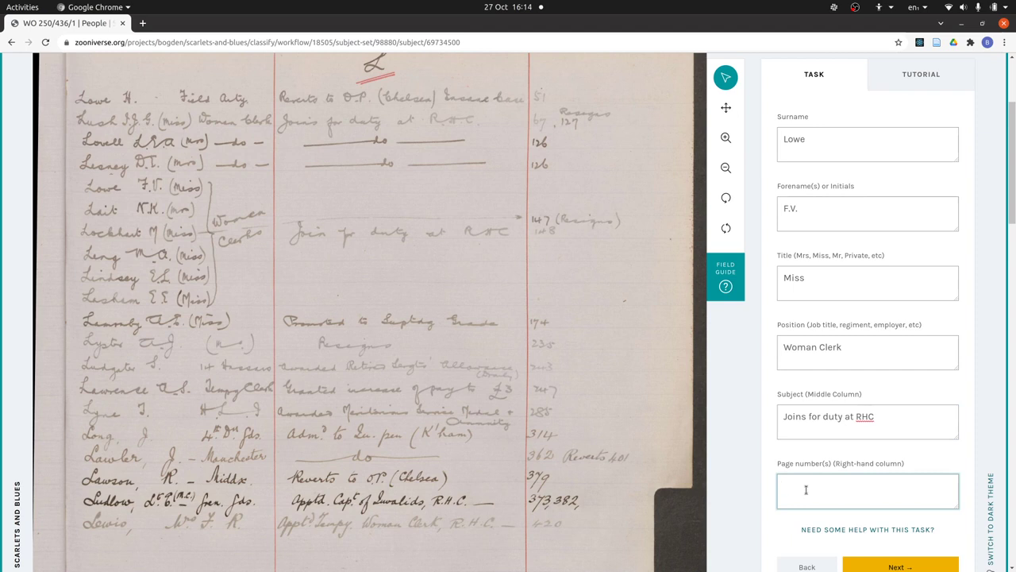
type("148")
left_click(900, 566)
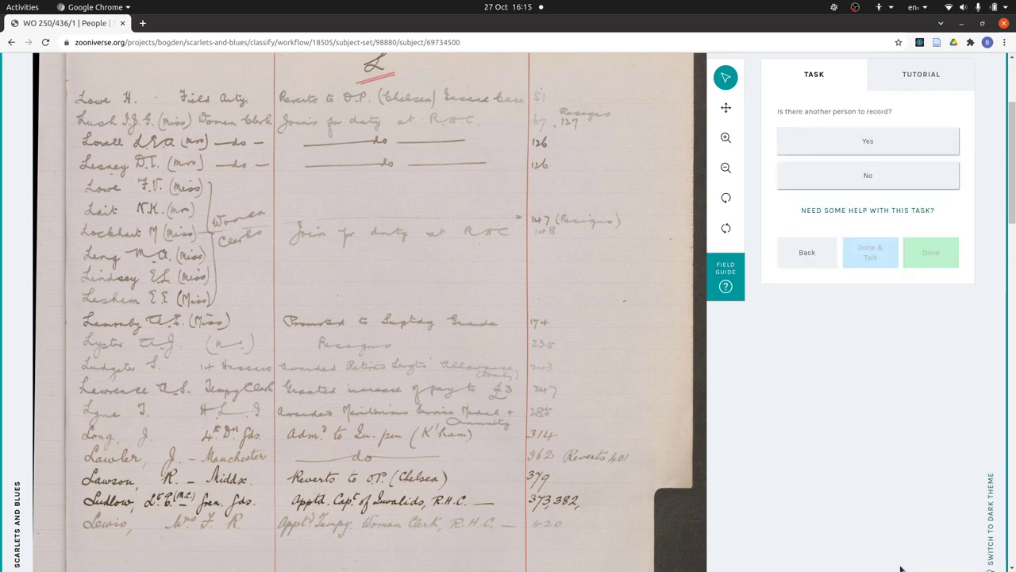
Choose to record another person and enter the sixth person's surname and initials with full stops
left_click(850, 141)
left_click(903, 245)
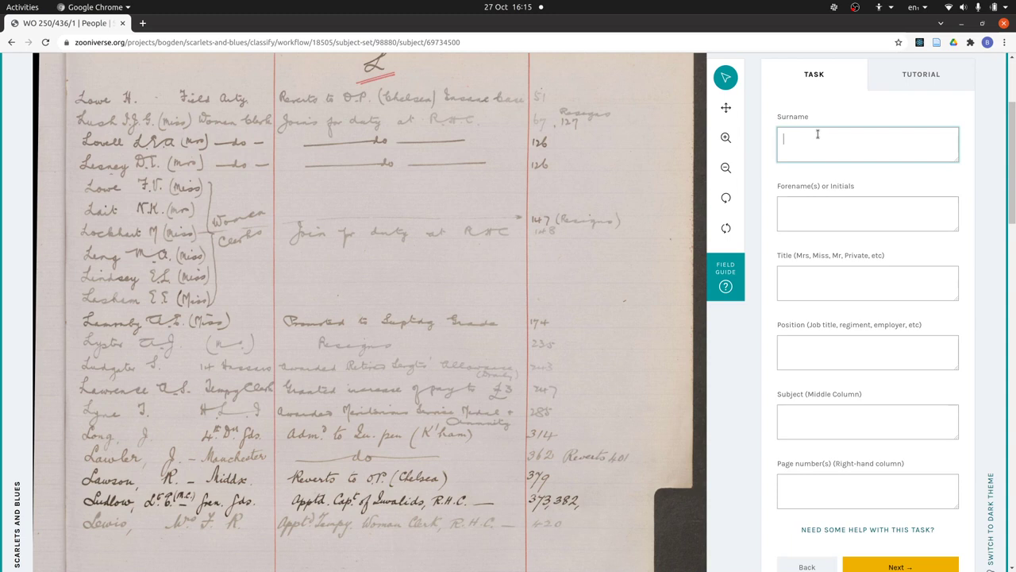
type("Lait")
key("Tab")
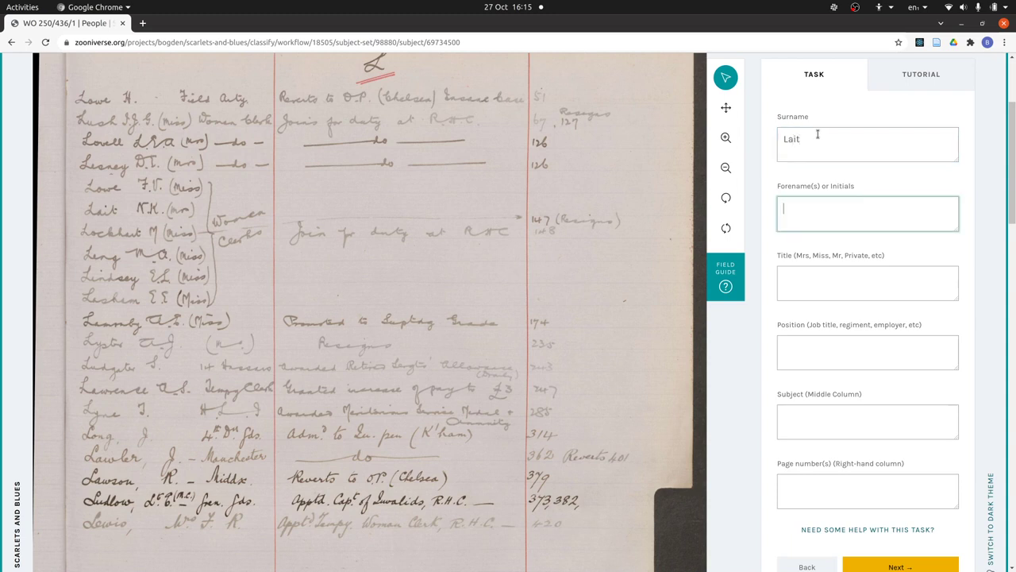
type("N.K.")
Enter the sixth person's title as "Mrs" and position as "Woman Clerk"
key("Tab")
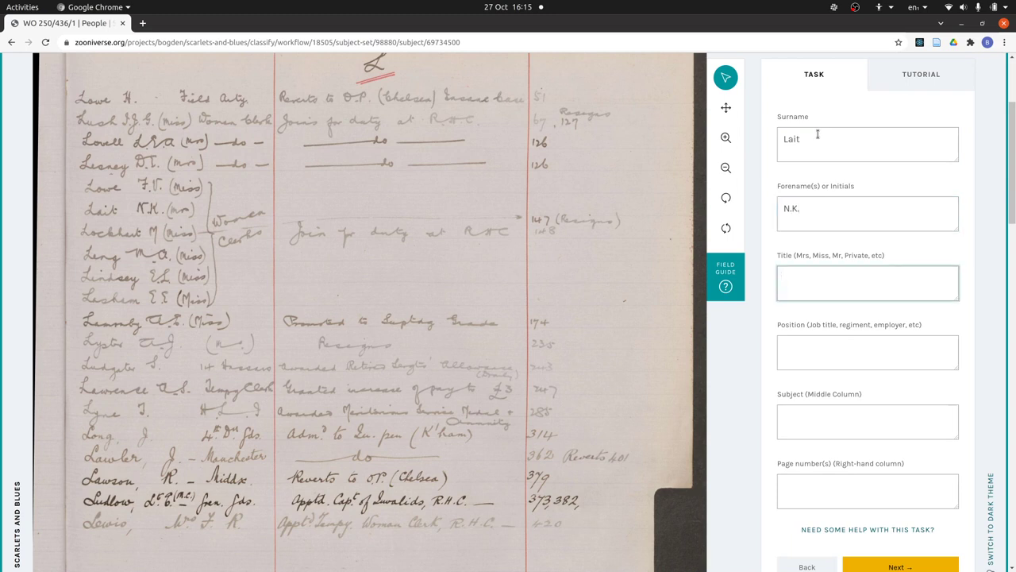
type("Mrs")
key("Tab")
type("Woman Clerk")
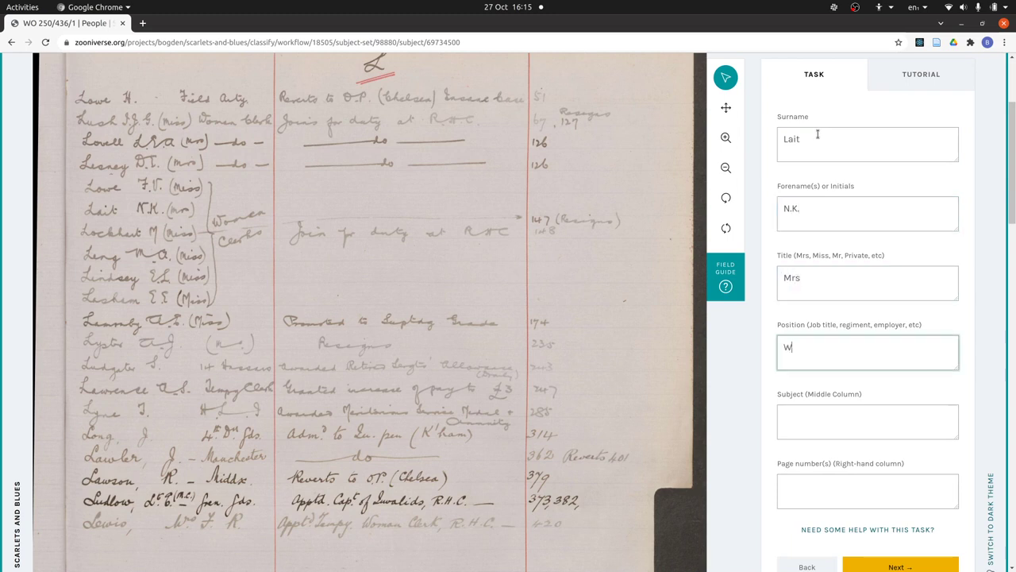
Enter the sixth person's subject as "Joins for duty at RHC"
key("Tab")
type("J")
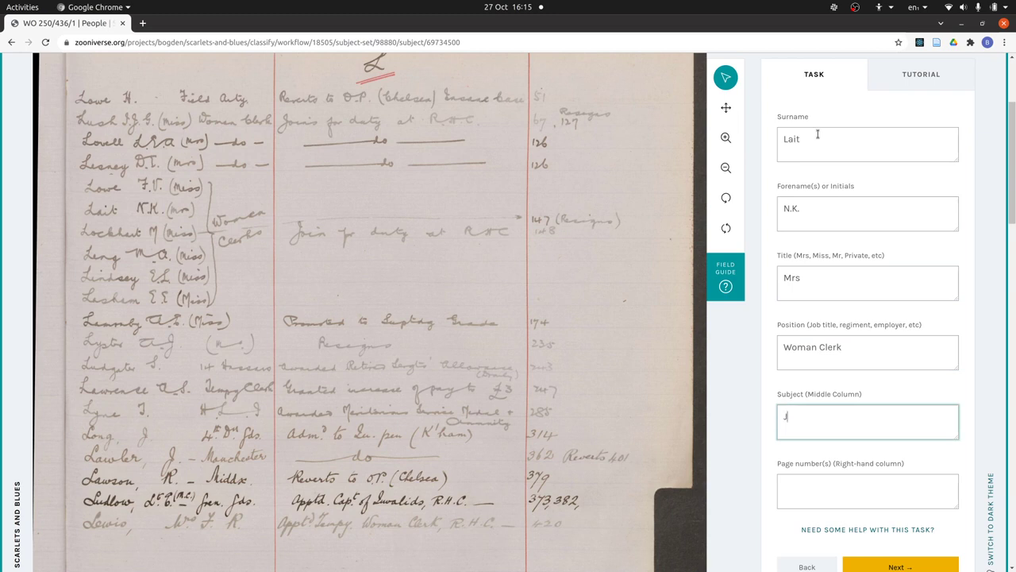
type("oins for duty at RH")
Copy the sixth person's whole subject text for reuse and move on to the page number entry
key("shift+Left")
key("shift+Left")
key("shift+Left")
key("shift+Left")
key("shift+Left")
key("shift+Left")
key("shift+Left")
key("shift+Left")
key("shift+Left")
key("shift+Left")
key("shift+Left")
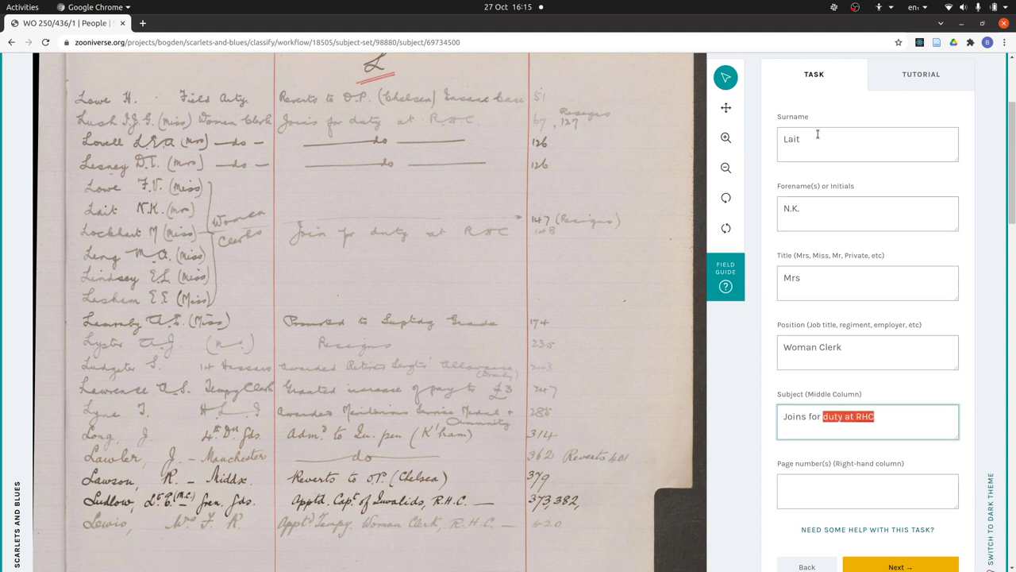
key("shift+Left")
key("shift+Left")
key("shift+Left")
key("shift+Left")
key("shift+Left")
key("shift+Left")
key("shift+Left")
key("shift+Left")
key("shift+Left")
key("shift+Left")
key("ctrl+c")
left_click(818, 494)
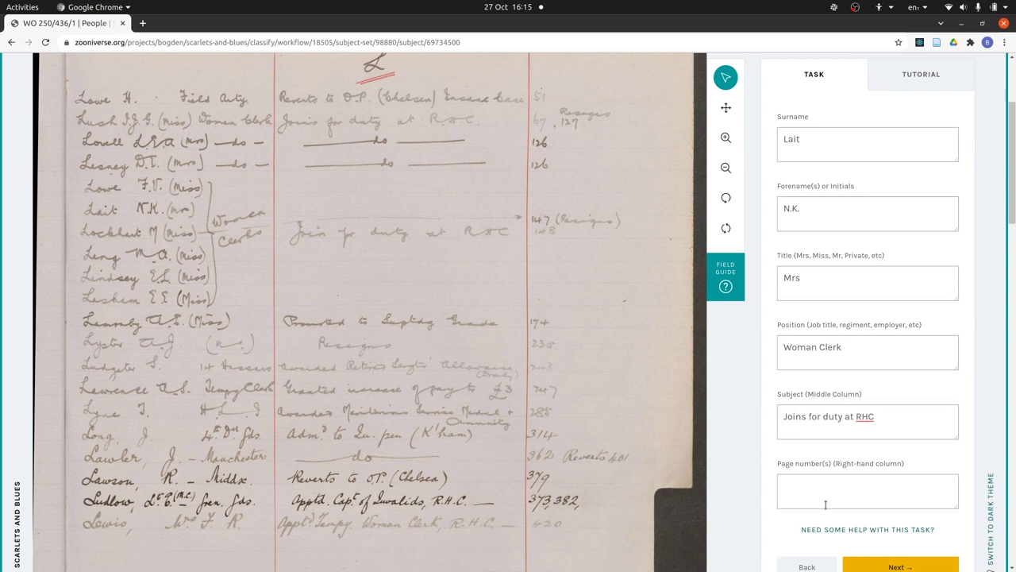
Enter the sixth person's page number as 148 and submit that person's record
key("ctrl+v")
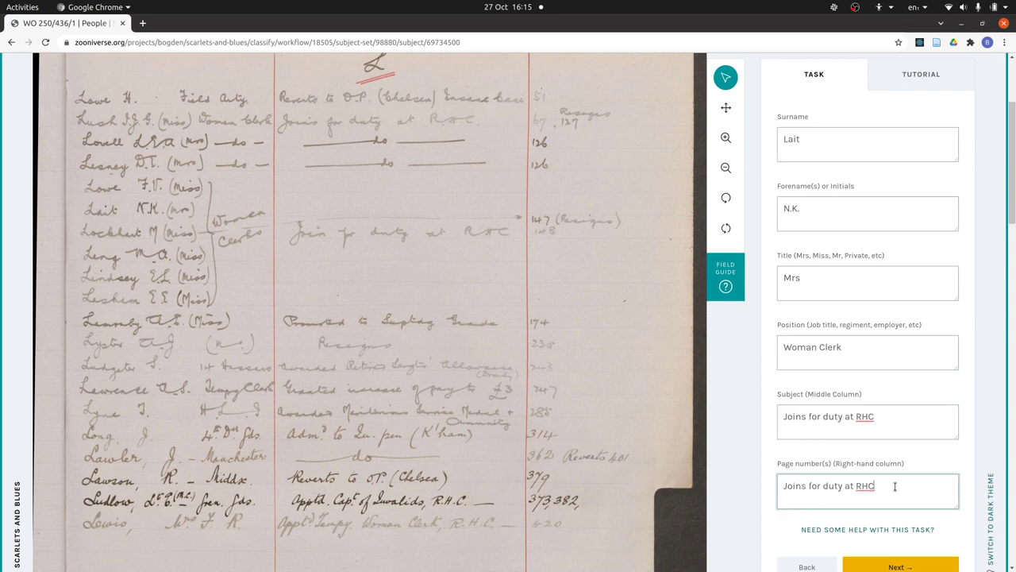
key("ctrl+a")
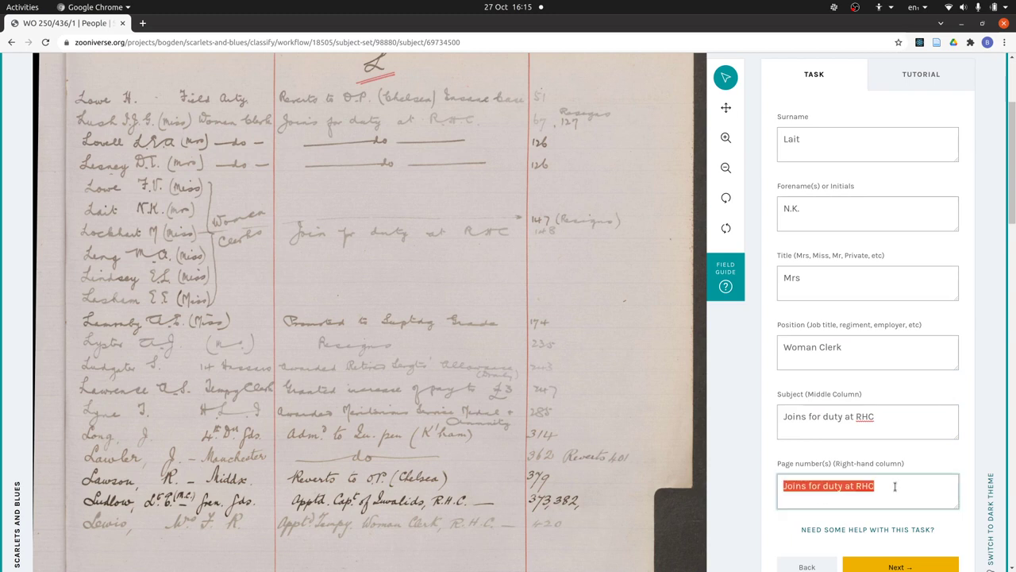
type("148")
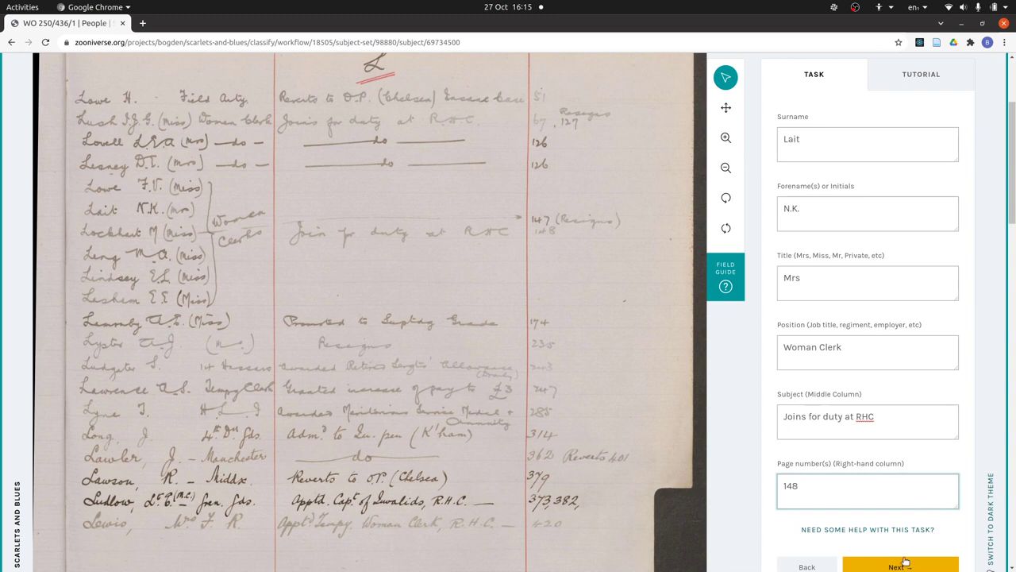
left_click(904, 563)
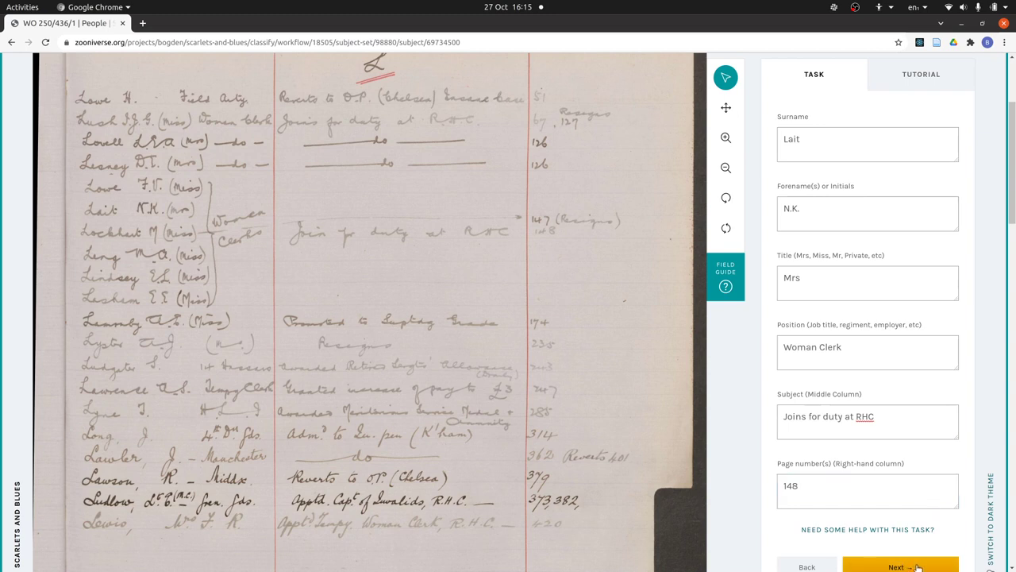
left_click(904, 564)
Choose to record another person and enter the seventh person's surname and single initial
left_click(925, 151)
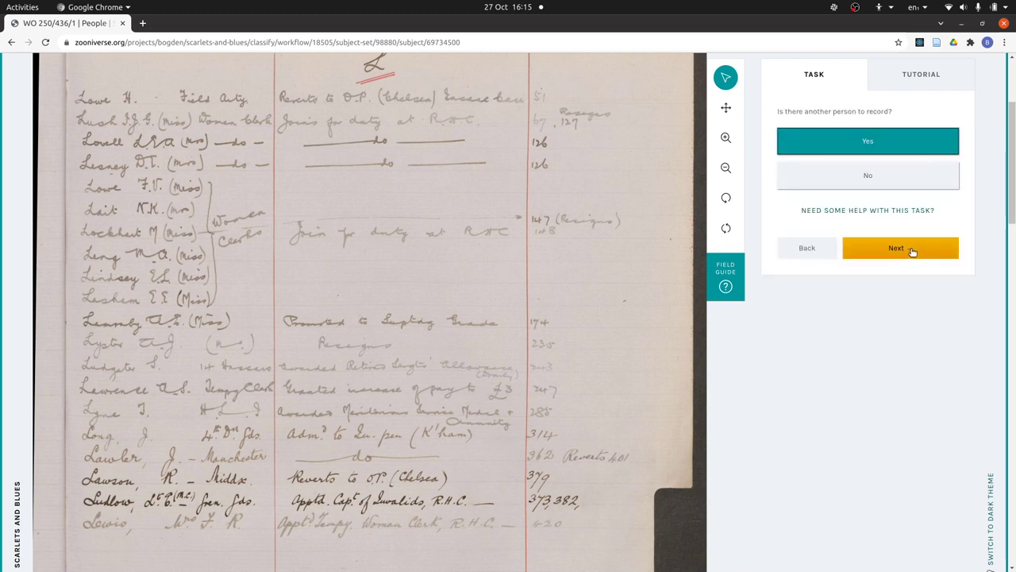
left_click(910, 252)
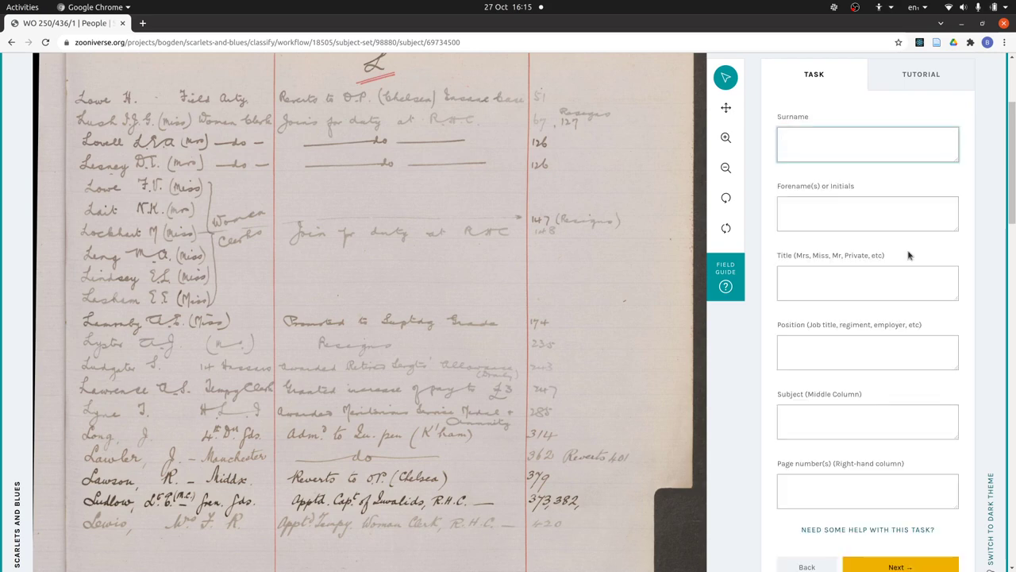
type("Lockhard")
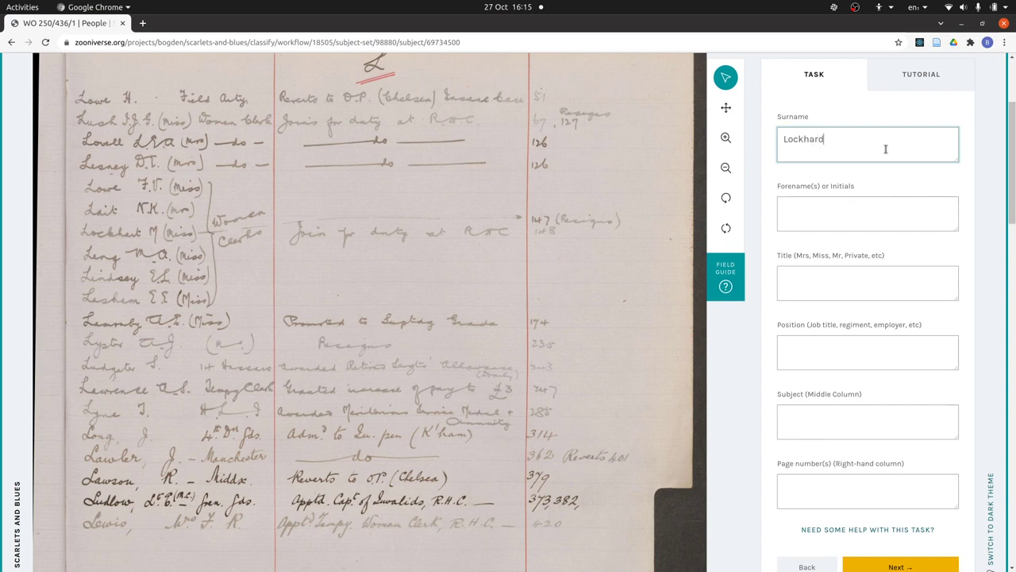
key("Tab")
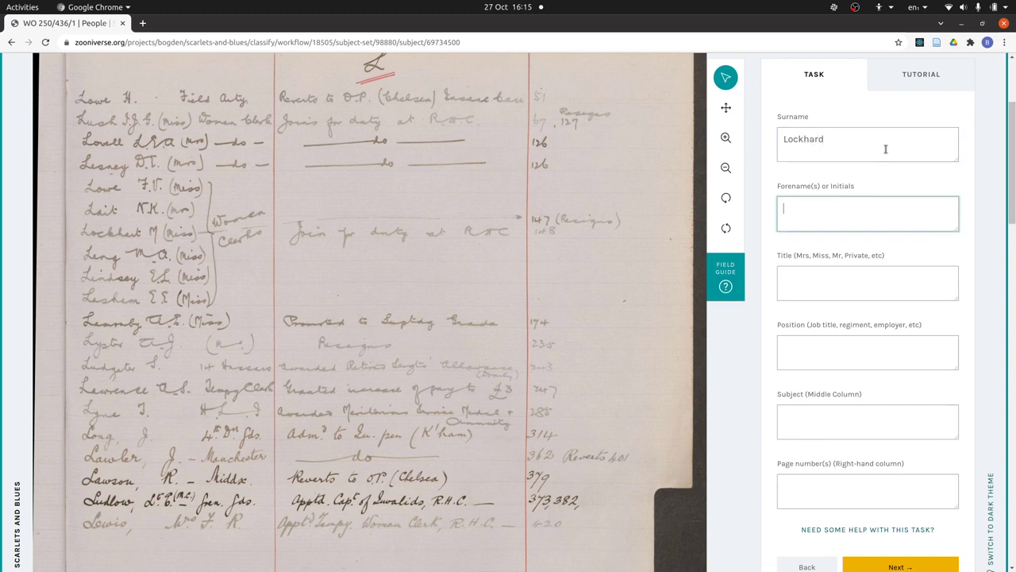
type("M")
Enter the seventh person's title as "Miss" and position as "Woman Clerk"
key("Tab")
type("Miss")
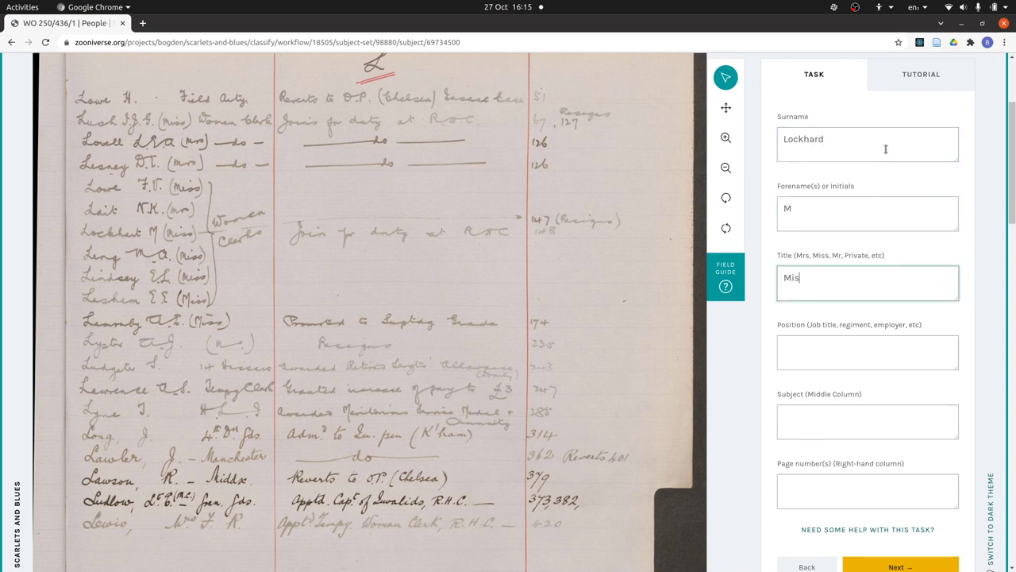
key("Tab")
type("Woman Clerk")
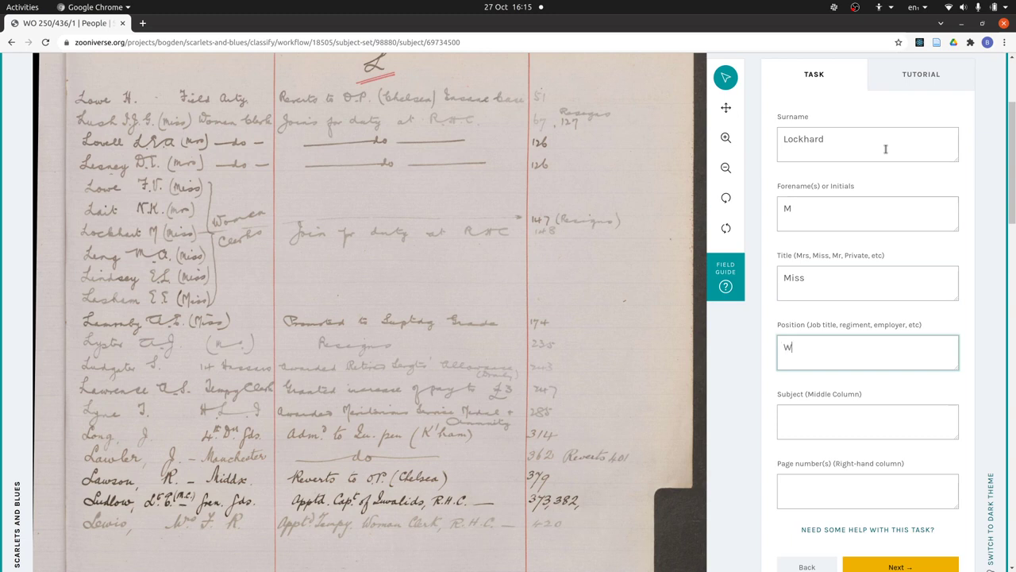
Enter the seventh person's subject as "Joins for duty at RHC" and page numbers as "147 (Resigns), 148", and submit the record
key("Tab")
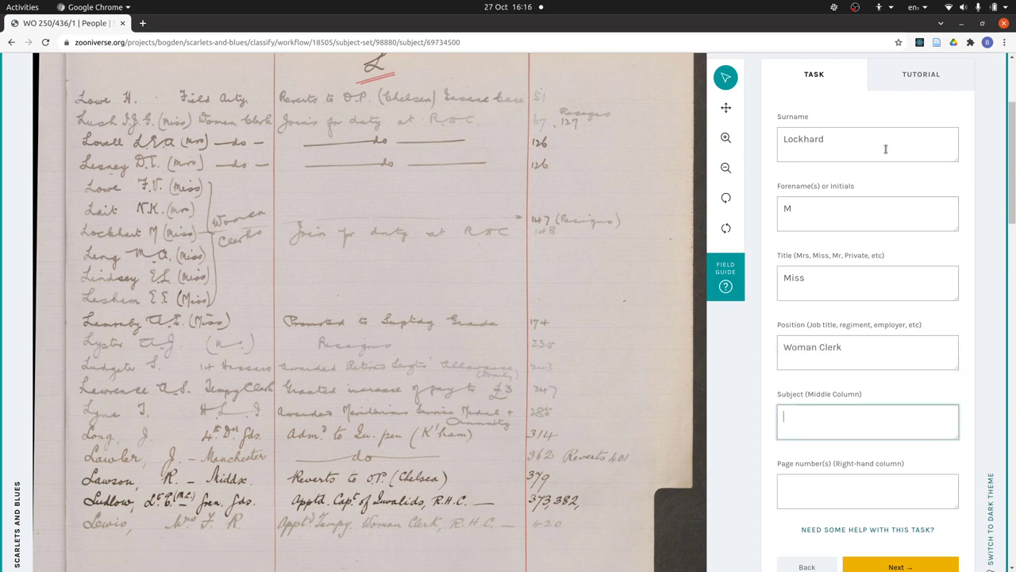
type("Joins for duty at RHC")
left_click(836, 494)
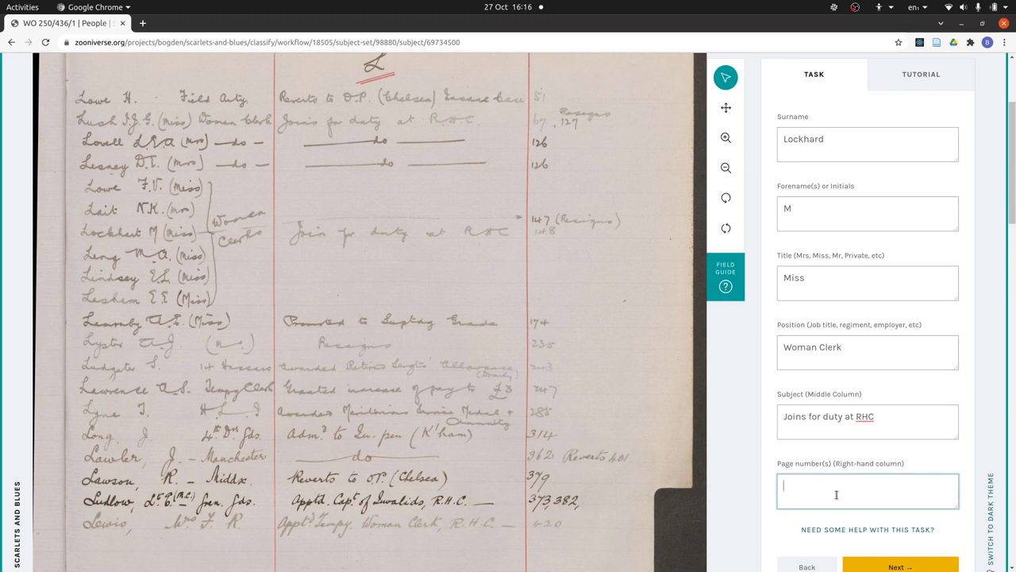
type("147 (Resigns)")
type(", 148")
left_click(913, 566)
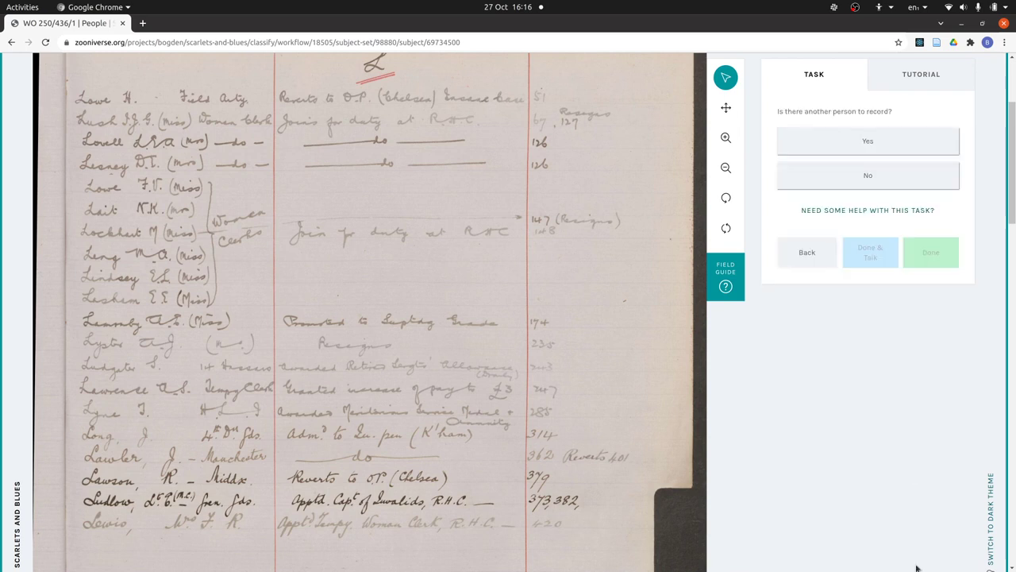
Answer the question about recording another person, settling on "No"
left_click(901, 140)
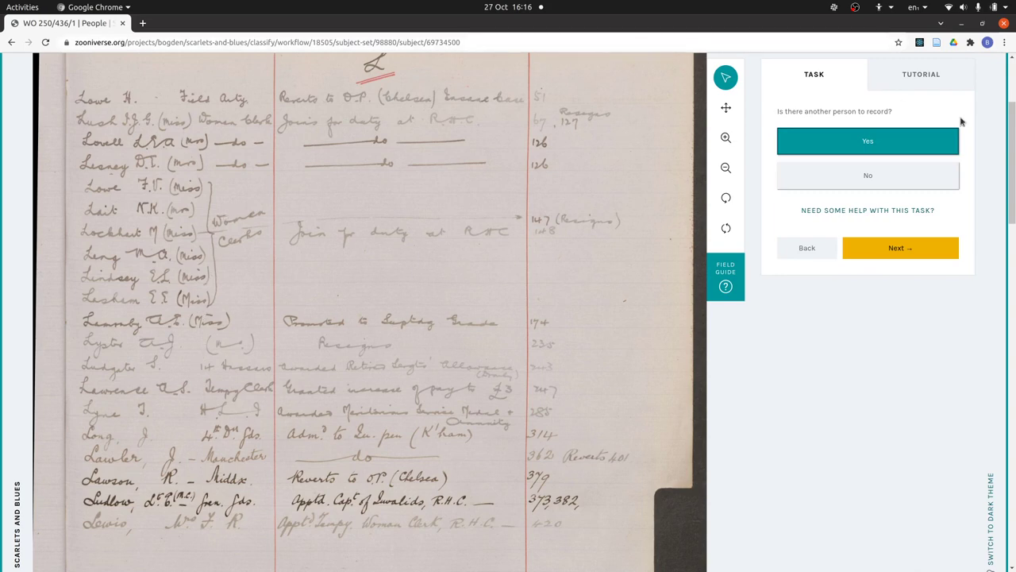
left_click(896, 186)
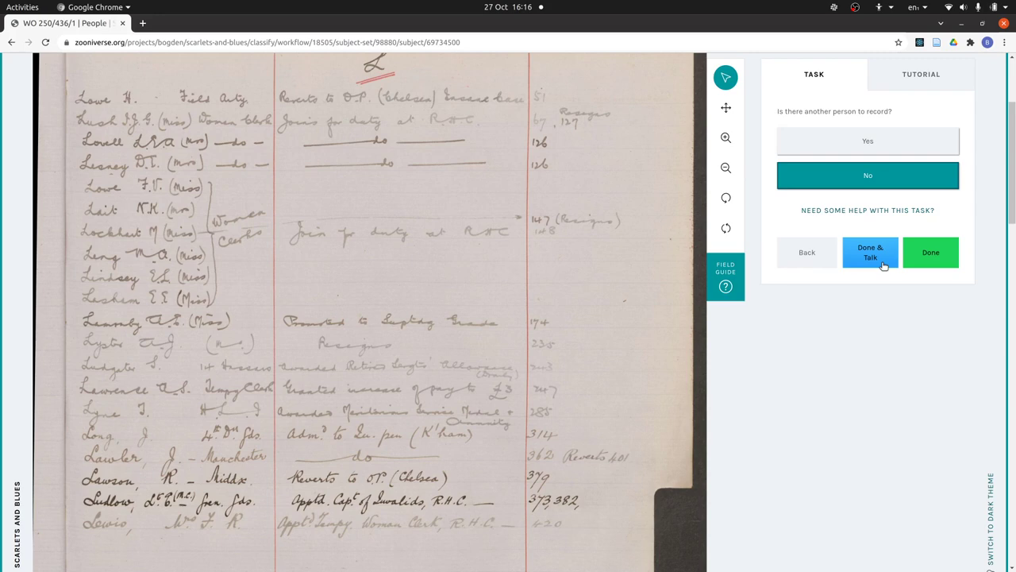
Switch to Image Viewer and page forward from WO_250_436_073.jpg to the scan WO_250_436_081.jpg
key("alt+Tab")
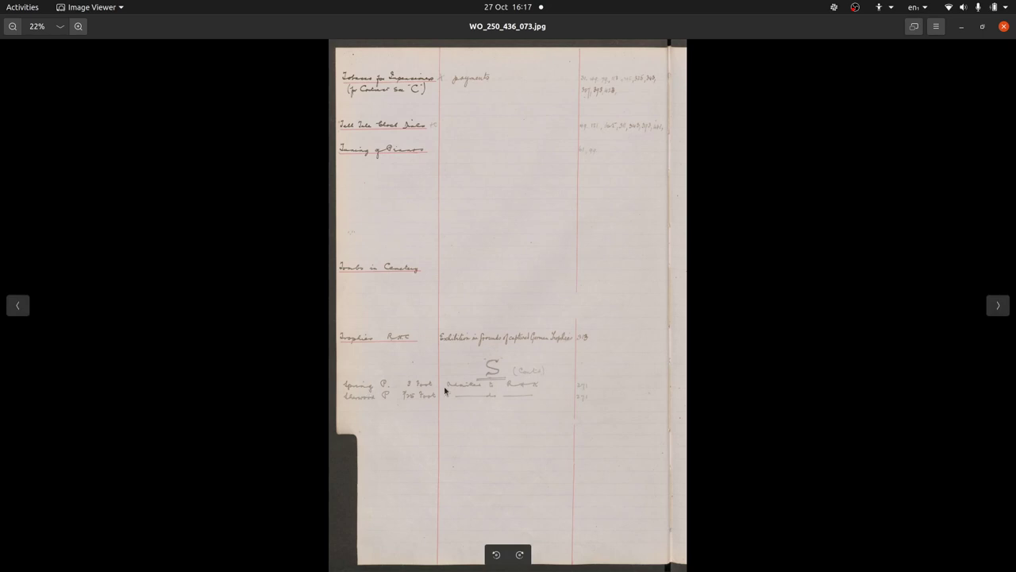
key("Right")
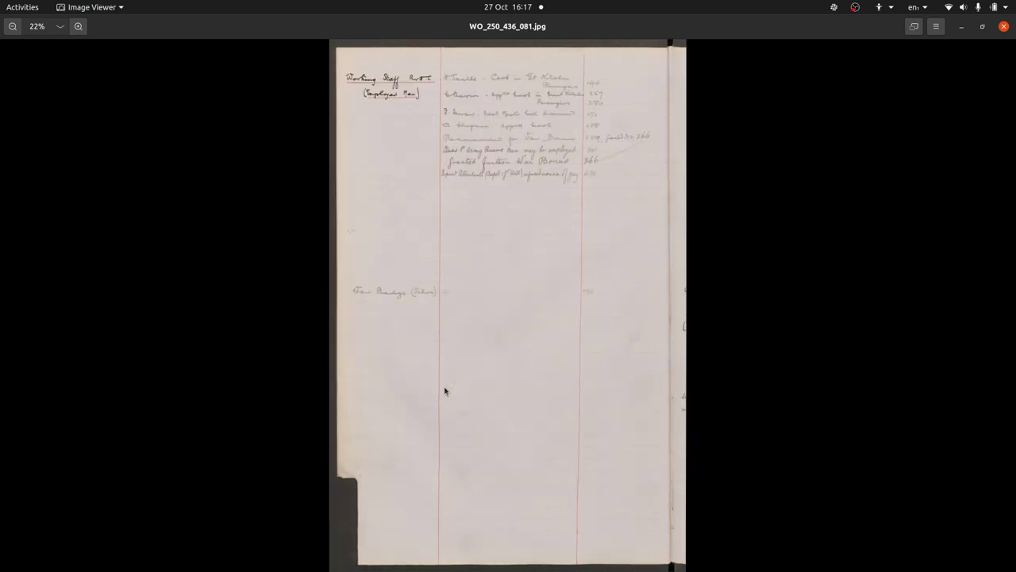